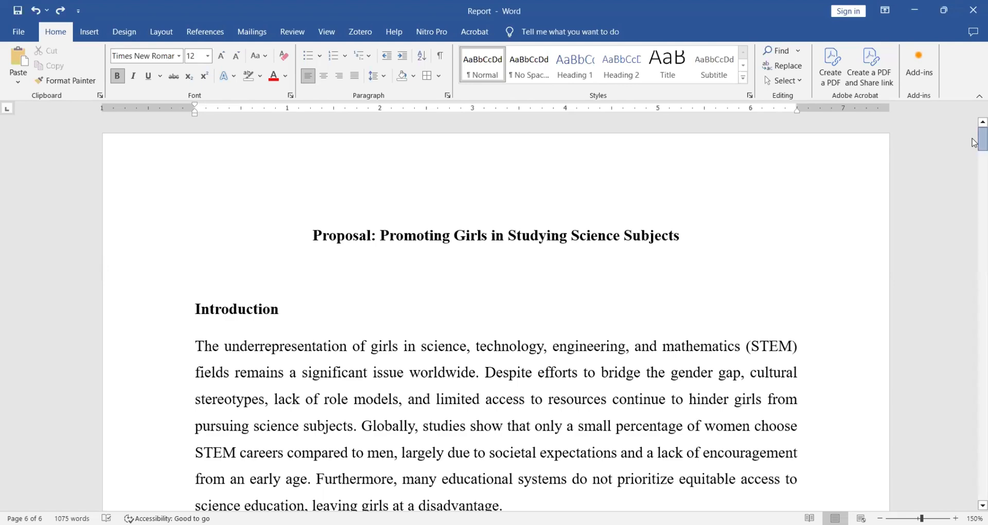
Insert centred page numbers at the bottom of the pages using the Plain Number 2 format and return to the body text.
mouse_move(974, 142)
mouse_down()
mouse_move(965, 253)
mouse_move(975, 143)
mouse_up()
click(89, 34)
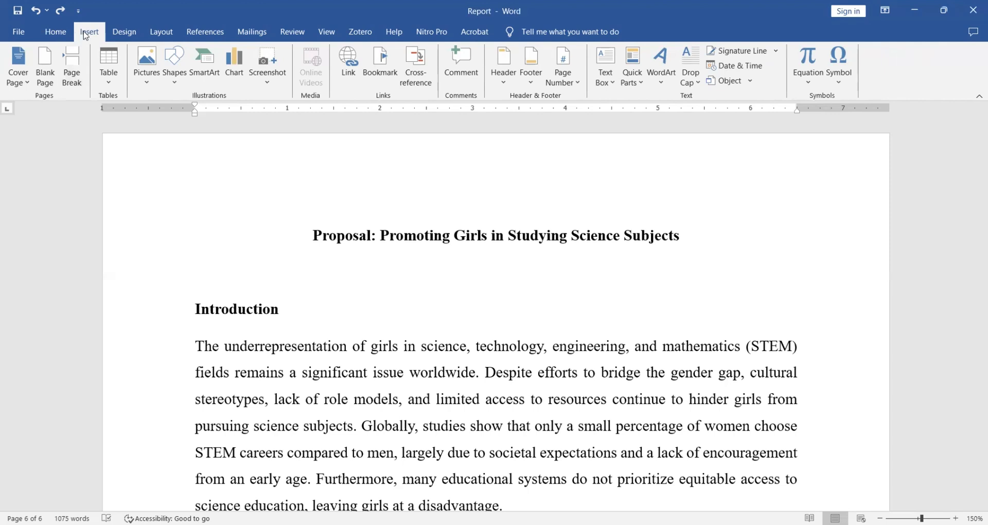
click(578, 83)
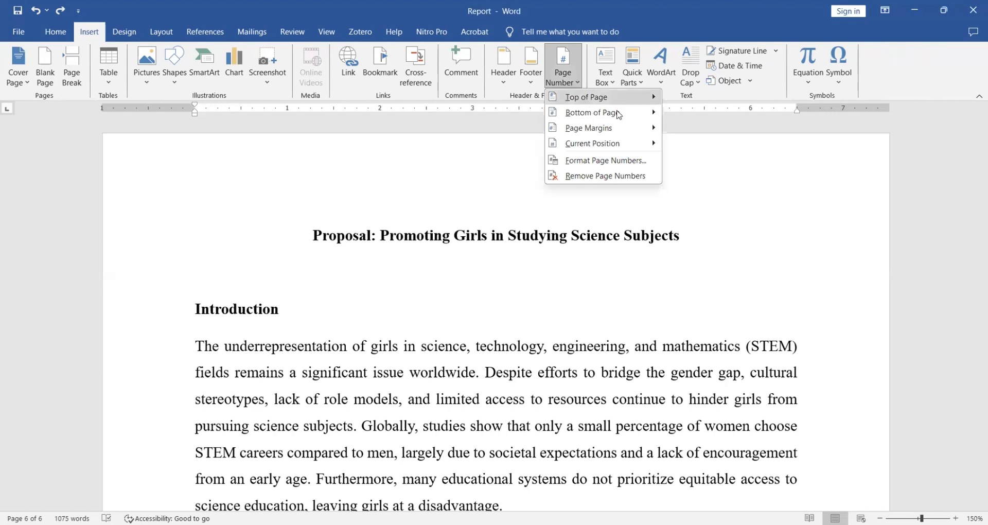
click(632, 113)
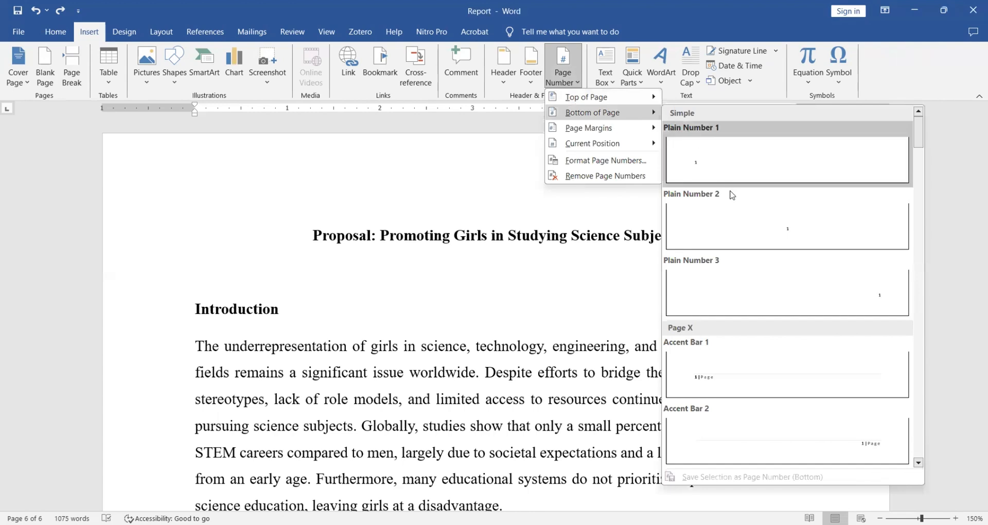
click(740, 224)
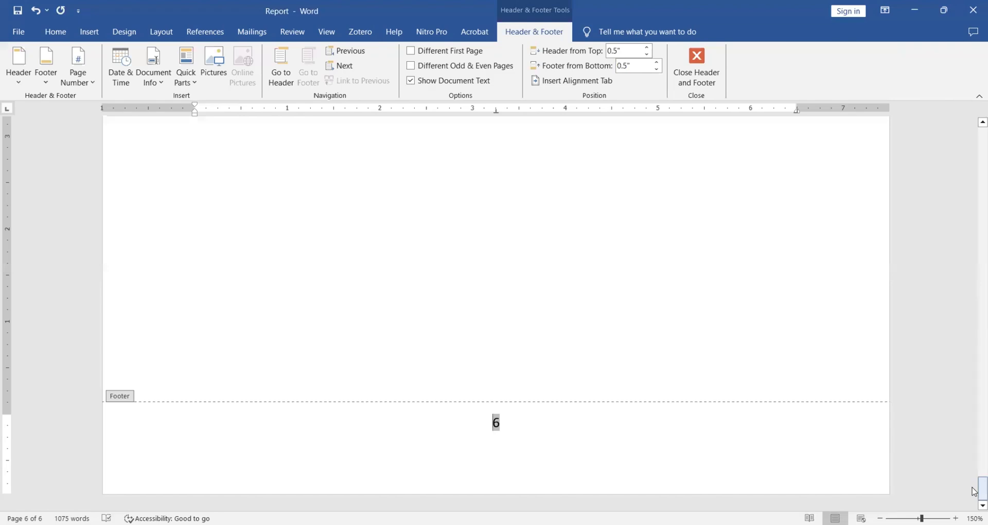
drag(974, 492, 974, 113)
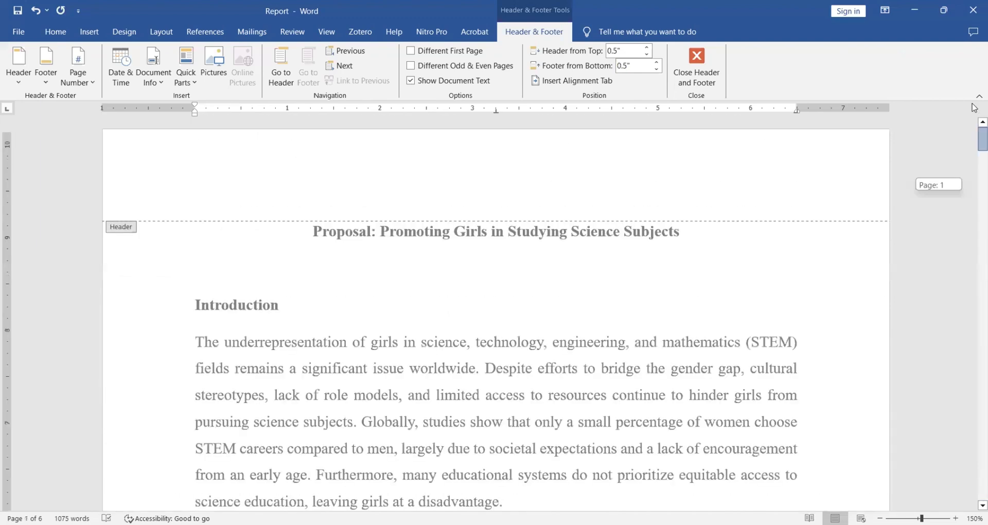
double_click(485, 270)
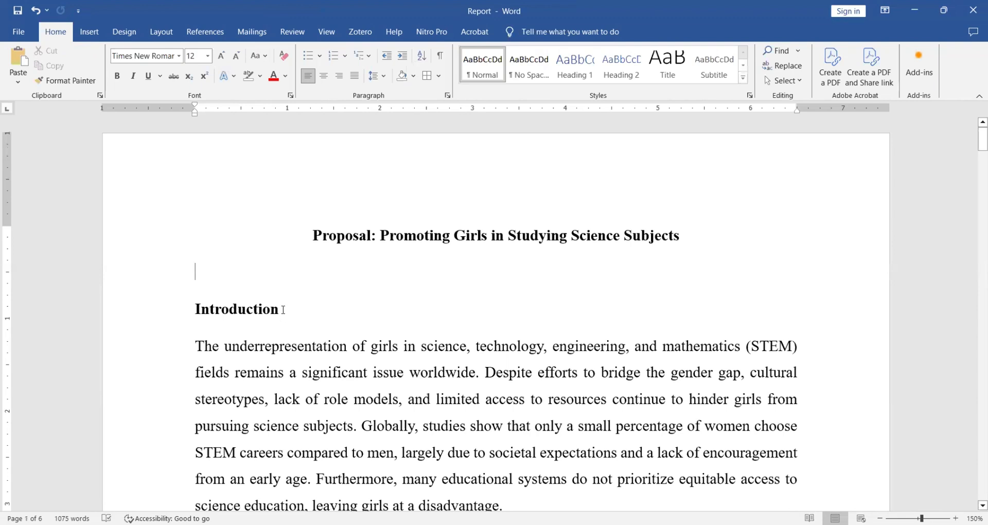
Apply the Heading 1 style to the Introduction, Objectives and Proposed Activities section titles.
drag(272, 309, 187, 310)
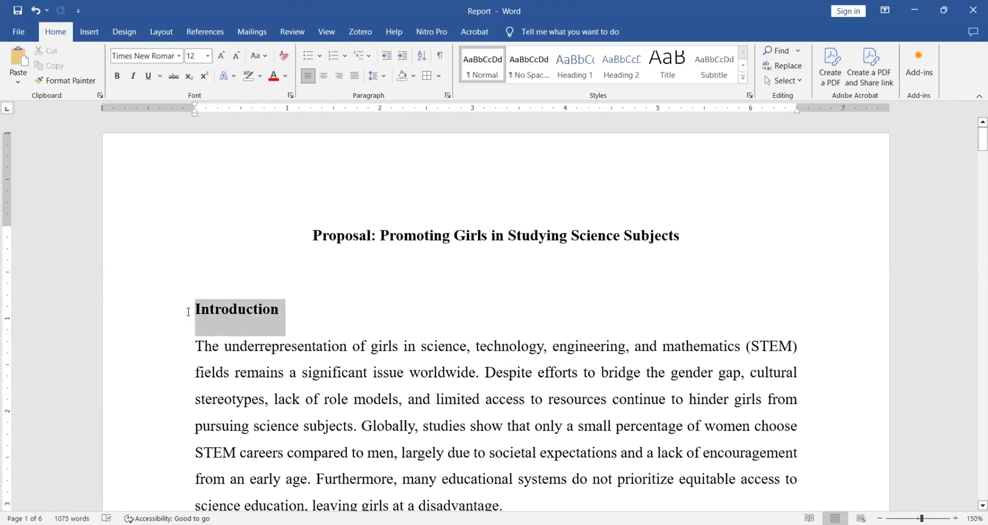
click(572, 77)
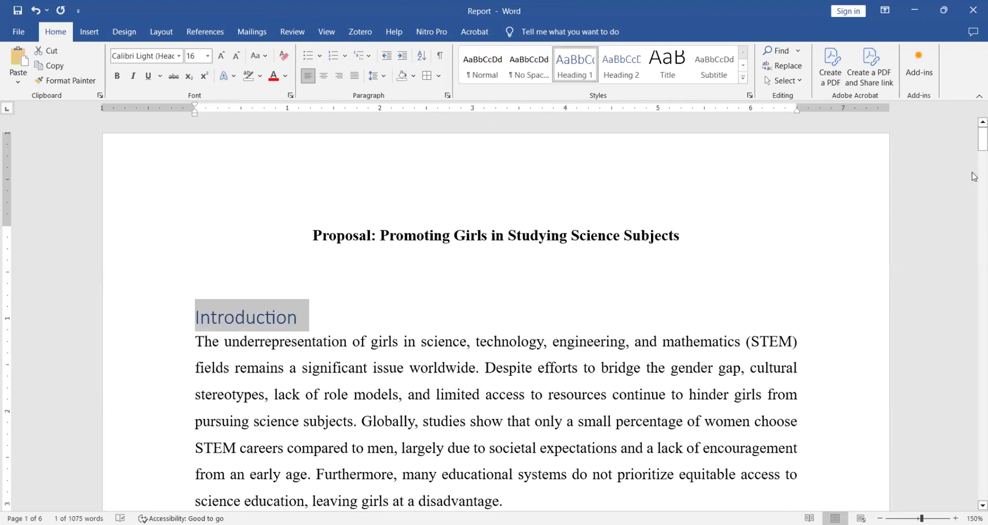
drag(974, 145, 974, 218)
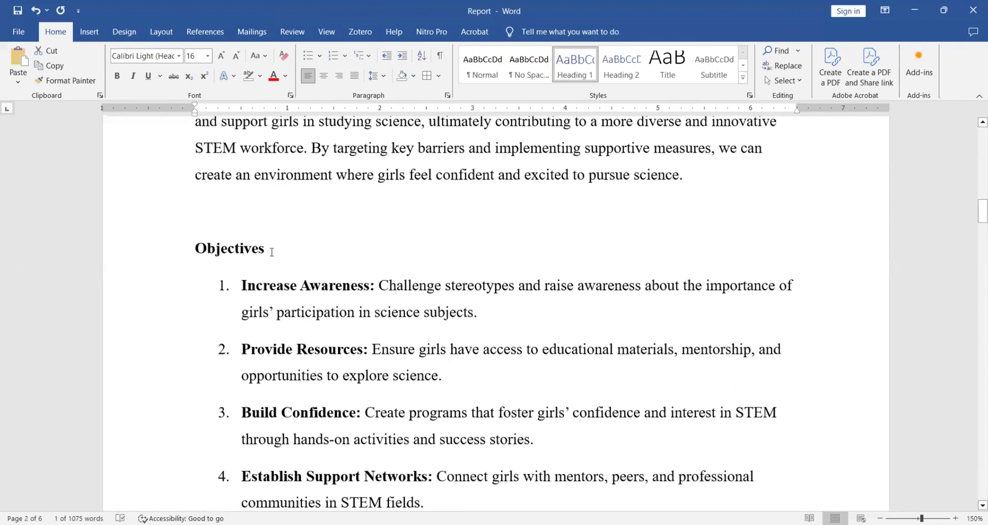
click(179, 252)
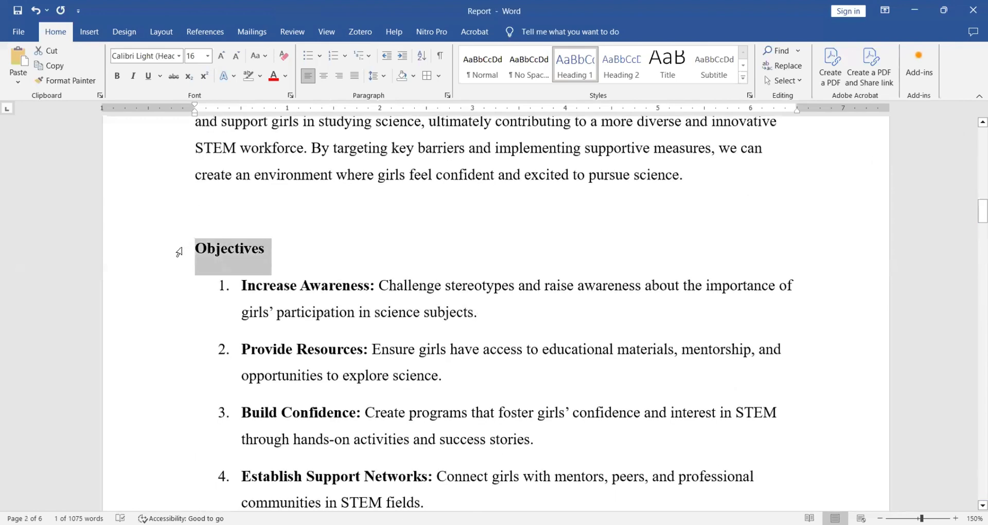
click(575, 66)
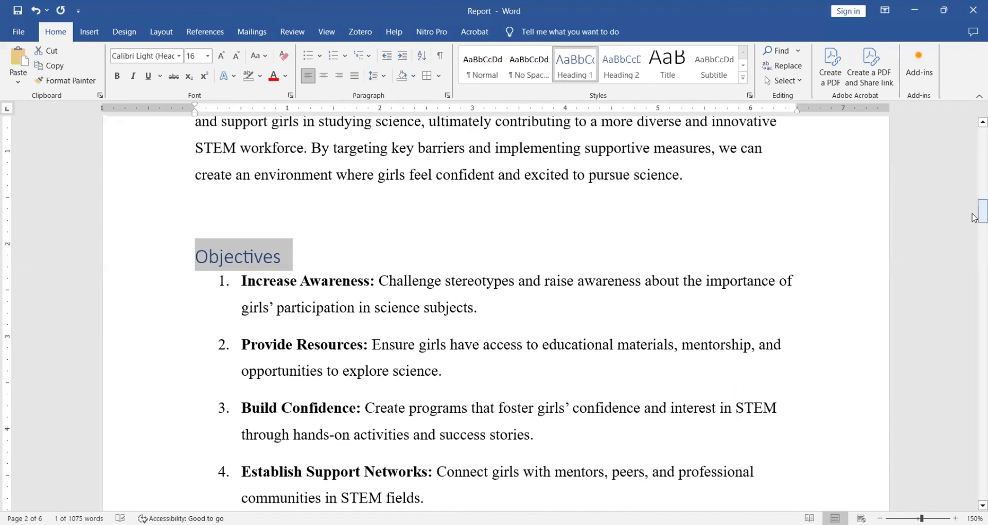
drag(975, 217, 974, 244)
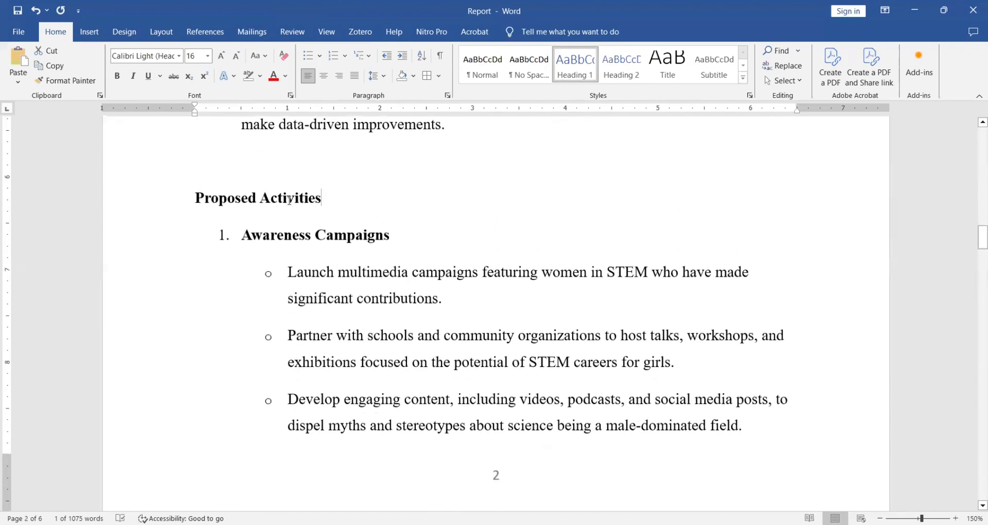
drag(289, 200, 190, 198)
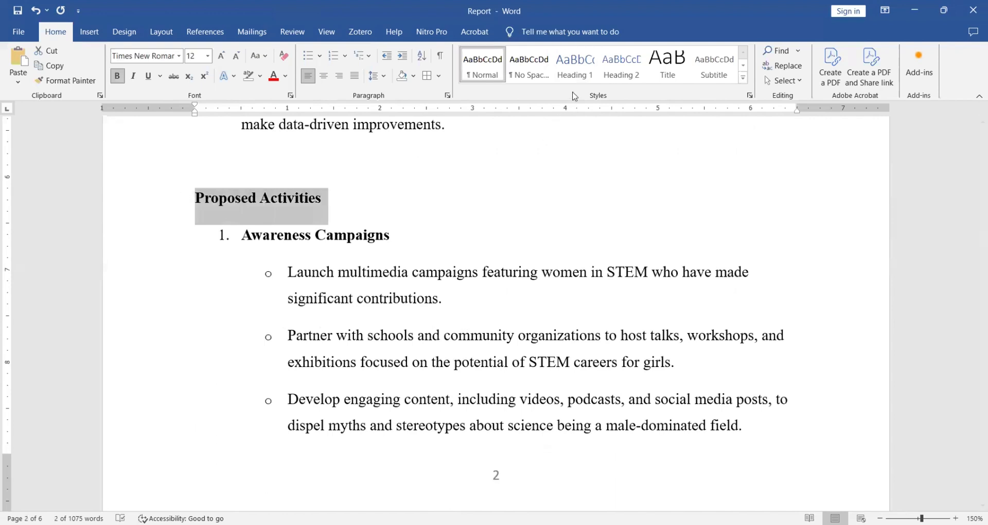
click(576, 68)
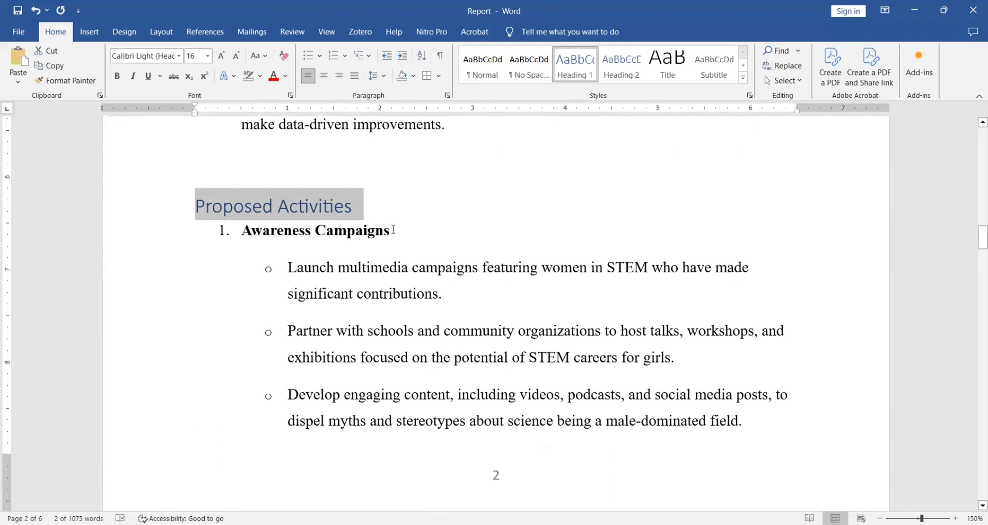
Apply the Heading 2 style to the Awareness Campaigns and Scholarships and Grants subheadings under Proposed Activities.
drag(394, 230, 258, 237)
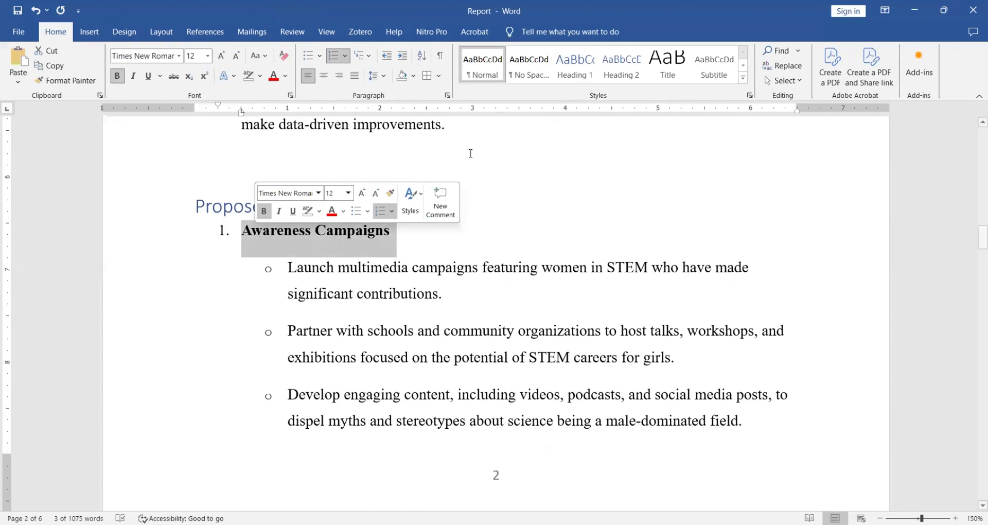
click(620, 71)
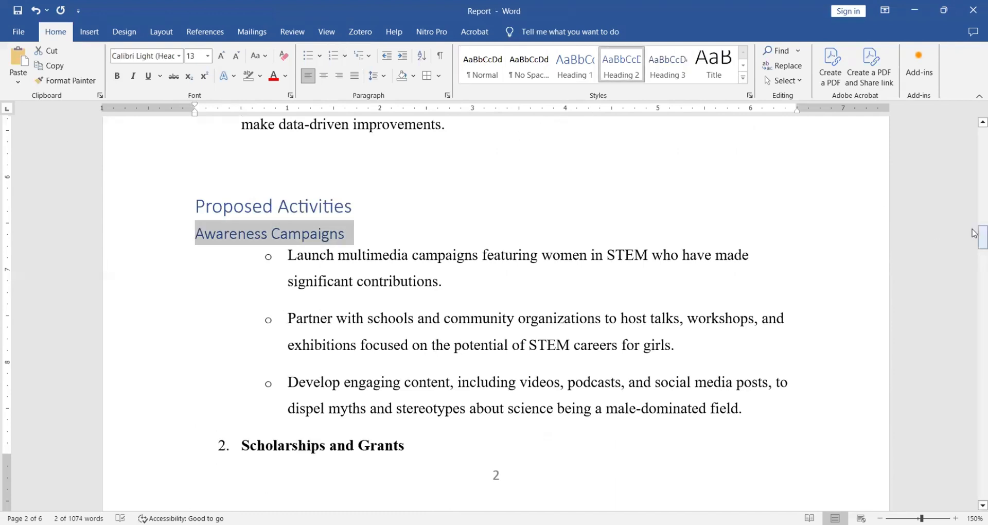
scroll(405, 246, down, 4)
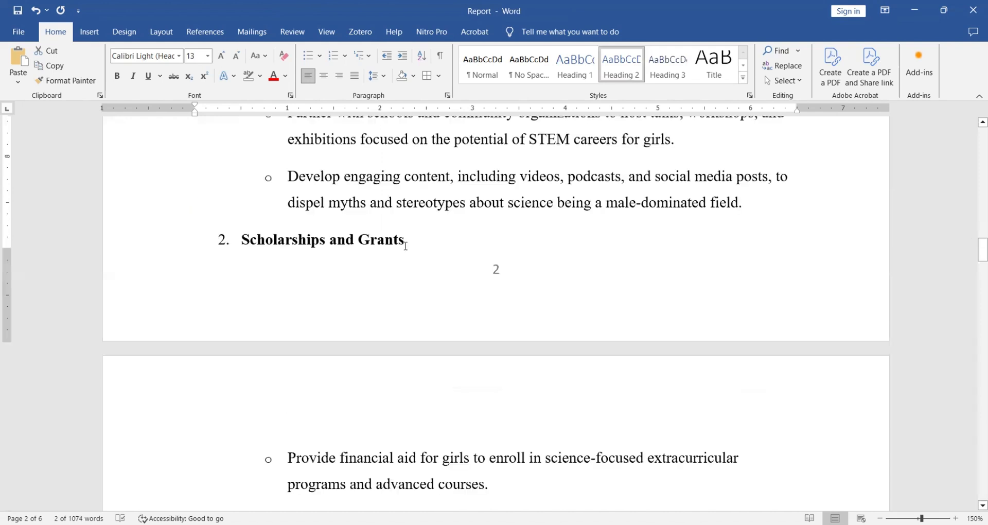
triple_click(360, 246)
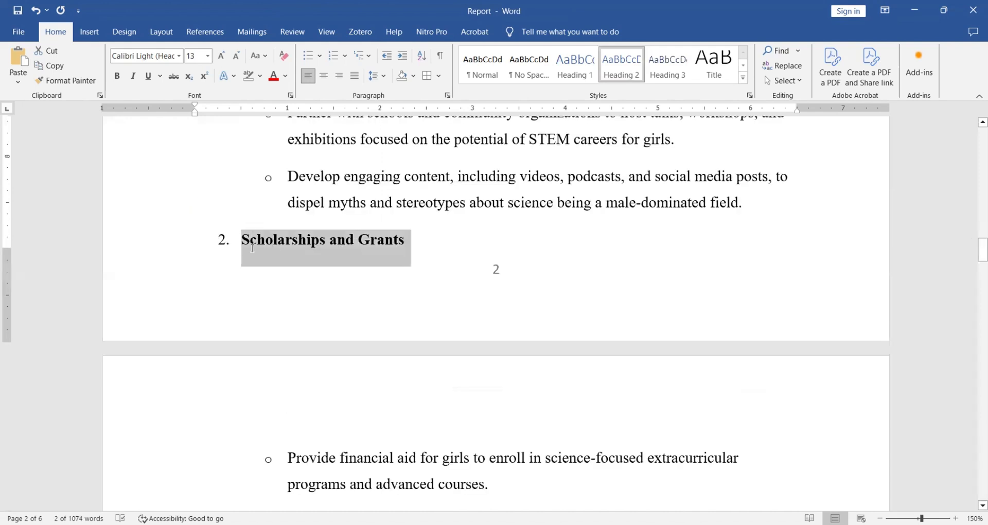
click(637, 66)
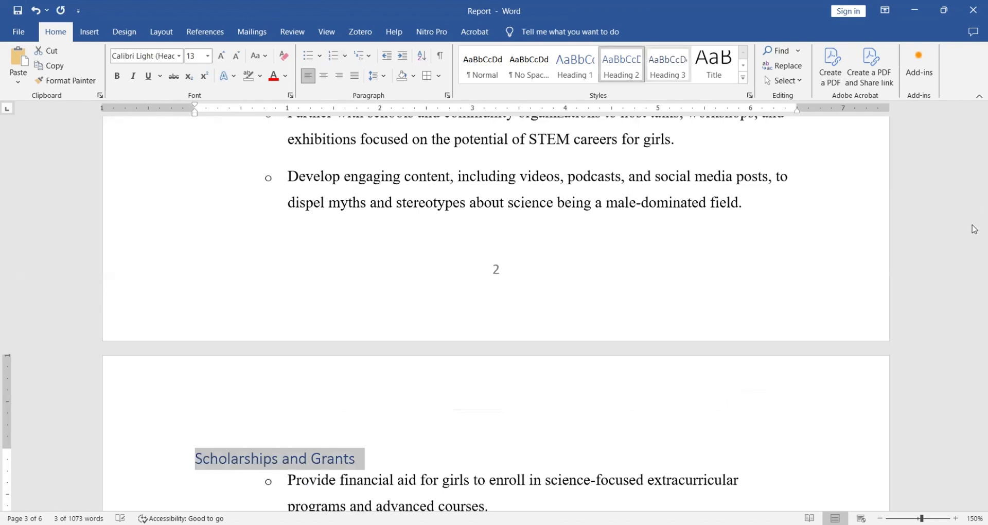
Apply the Heading 2 style to the Science Clubs and Competitions and Mentorship Programs subheadings.
drag(974, 259, 975, 284)
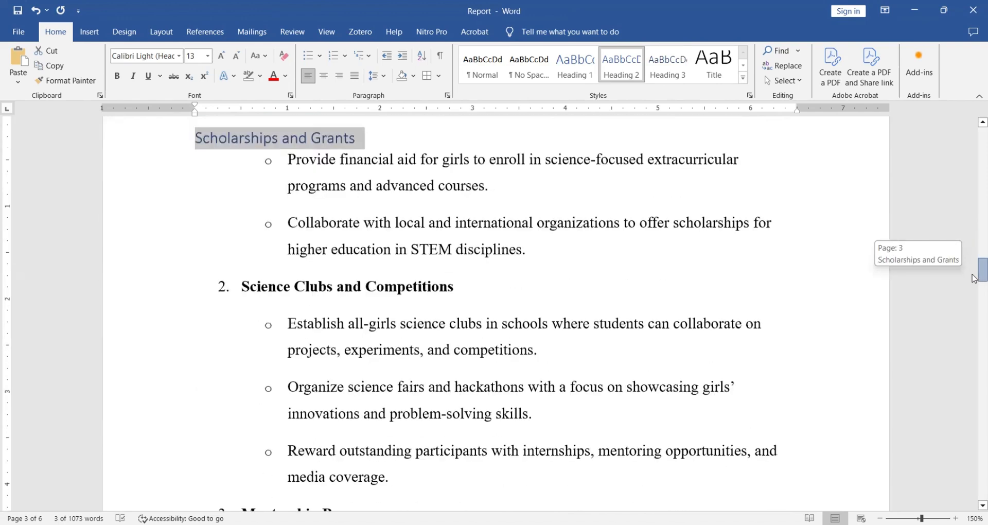
scroll(497, 309, down, 1)
drag(474, 255, 241, 257)
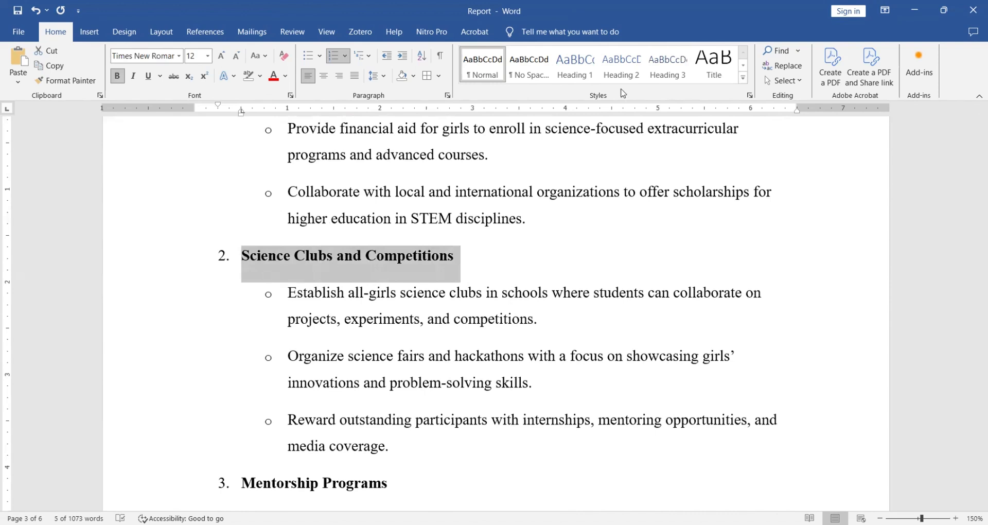
click(623, 71)
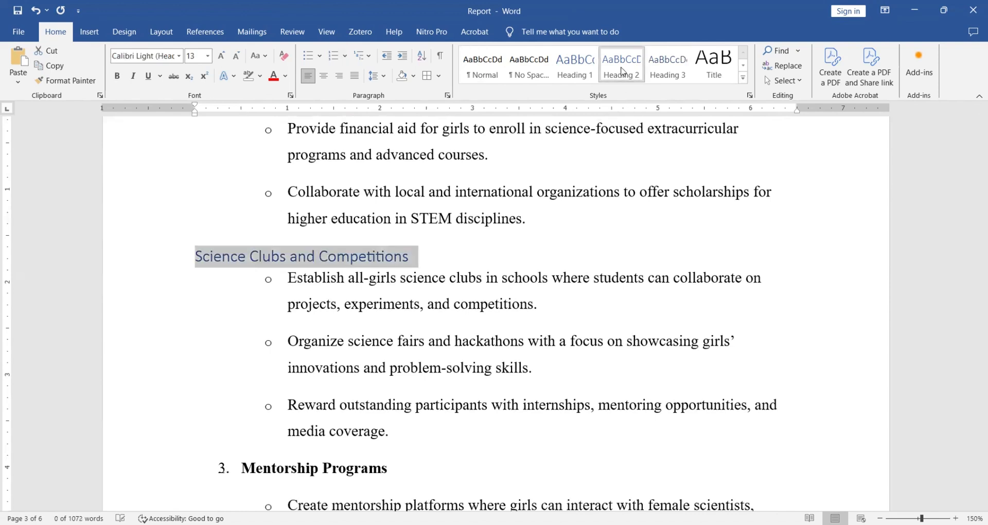
drag(391, 469, 241, 470)
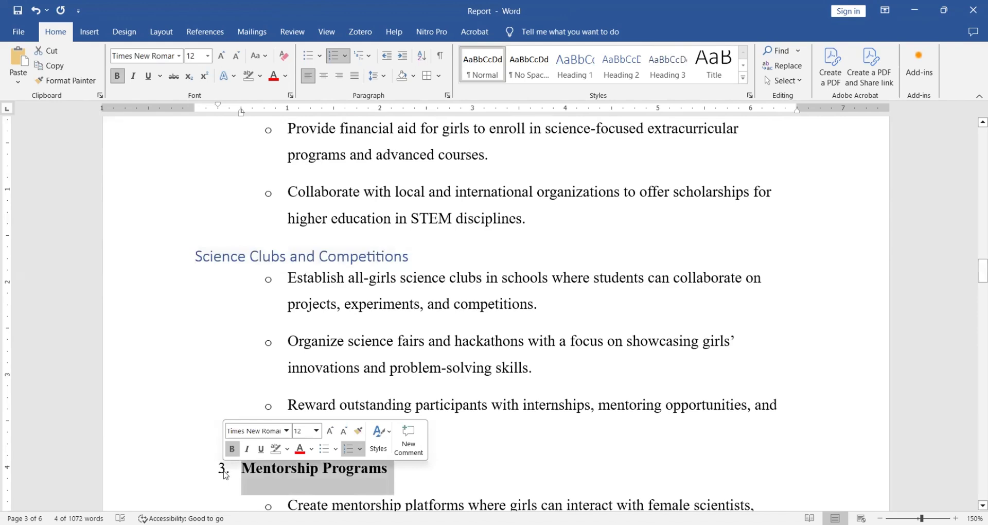
click(622, 66)
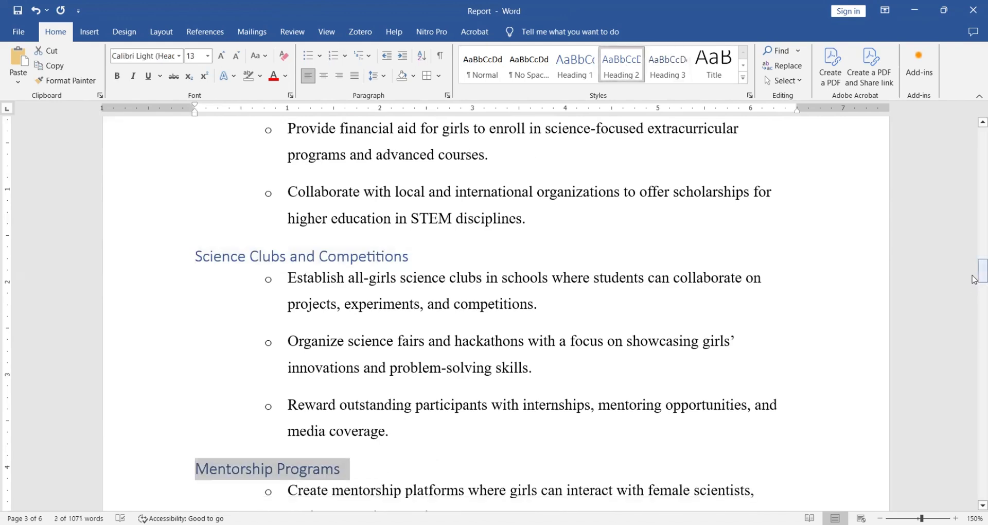
Apply the Heading 2 style to the Curriculum and Teacher Training and Parent and Community Engagement subheadings.
drag(974, 279, 974, 305)
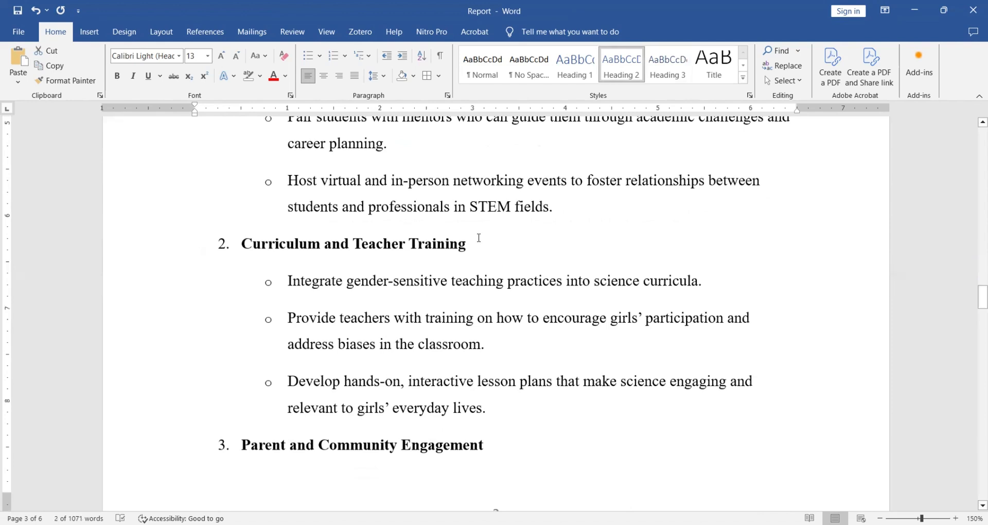
triple_click(378, 250)
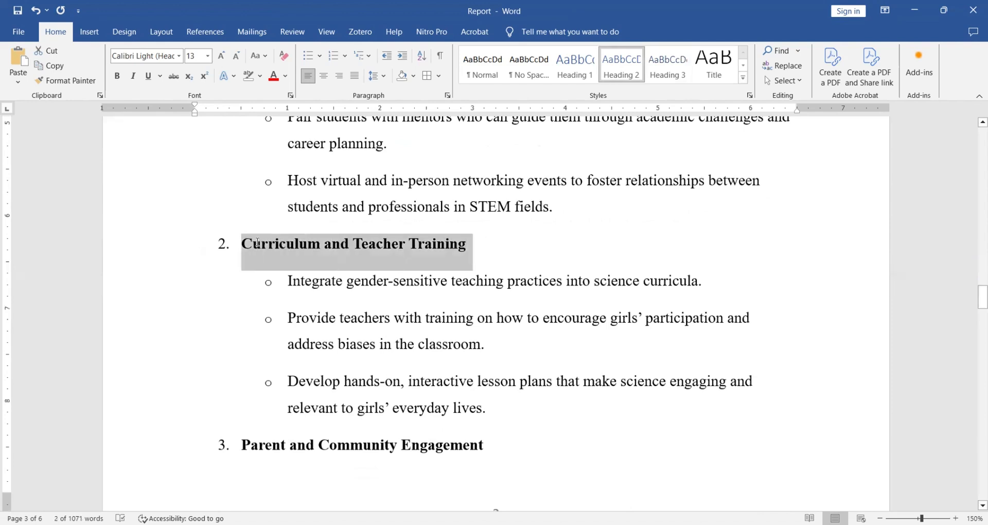
click(621, 71)
drag(496, 429, 229, 433)
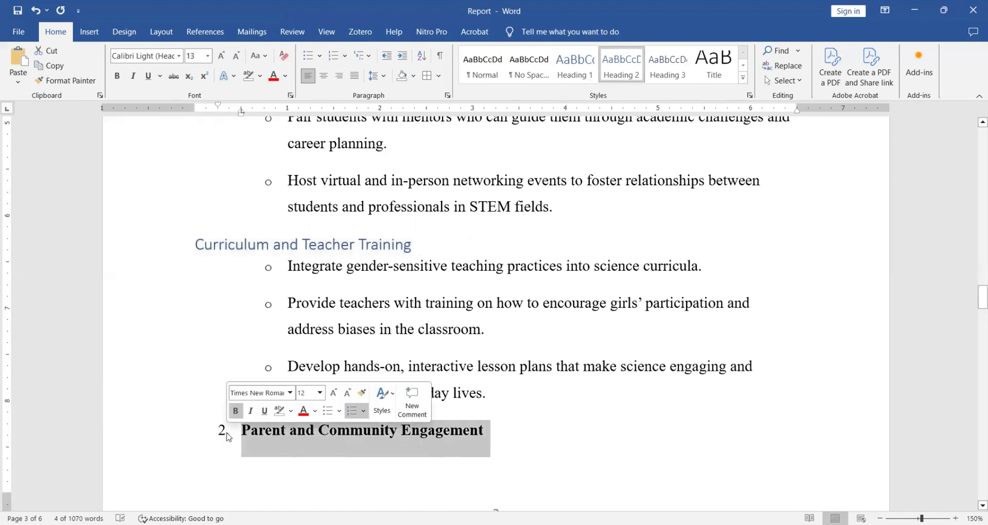
click(621, 71)
Apply the Heading 1 style to the Implementation Plan section title.
drag(981, 294, 975, 337)
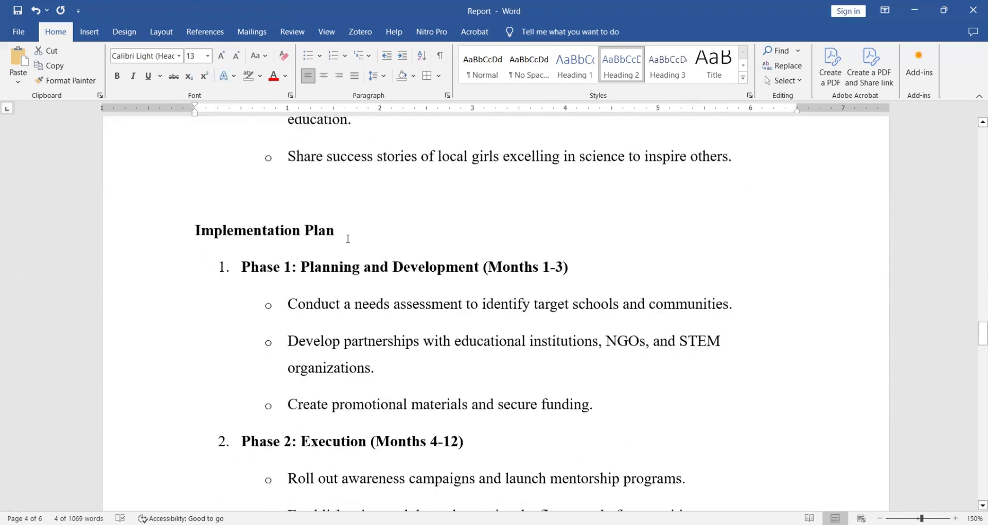
drag(343, 228, 244, 231)
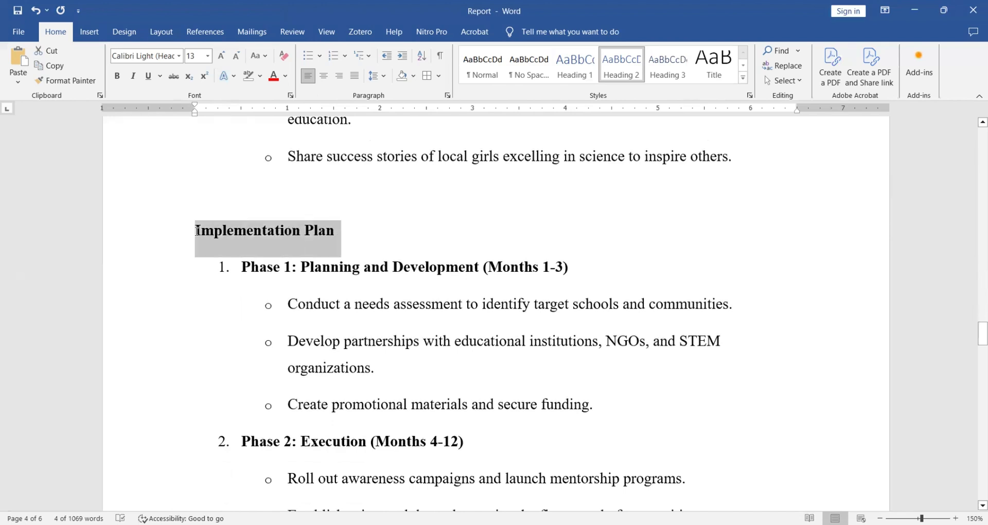
click(576, 71)
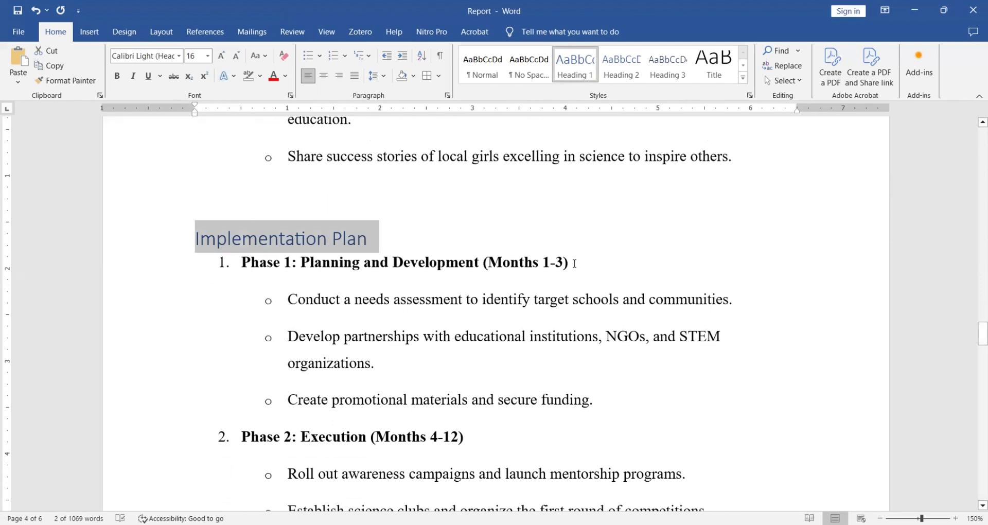
Apply the Heading 2 style to the Phase 1: Planning and Development and Phase 2: Execution subheadings under Implementation Plan.
drag(575, 264, 241, 264)
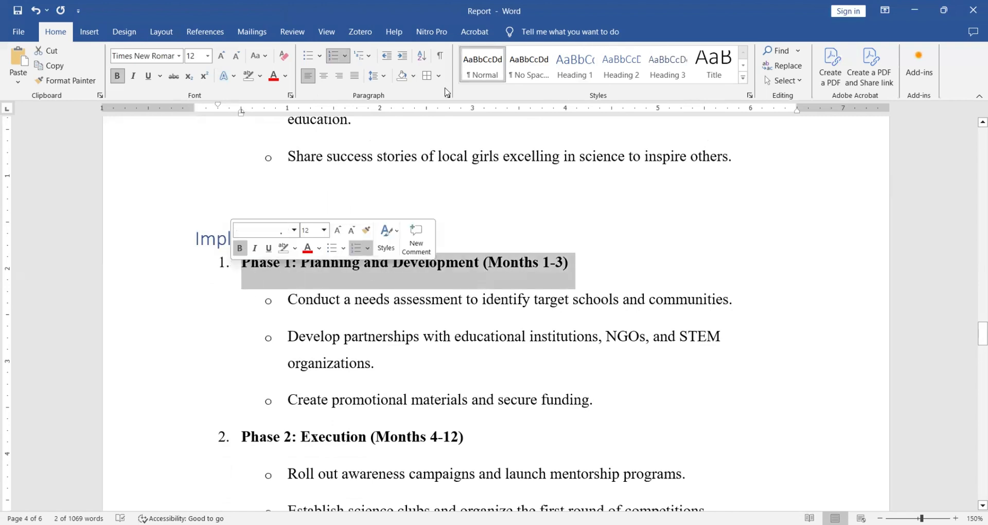
click(621, 67)
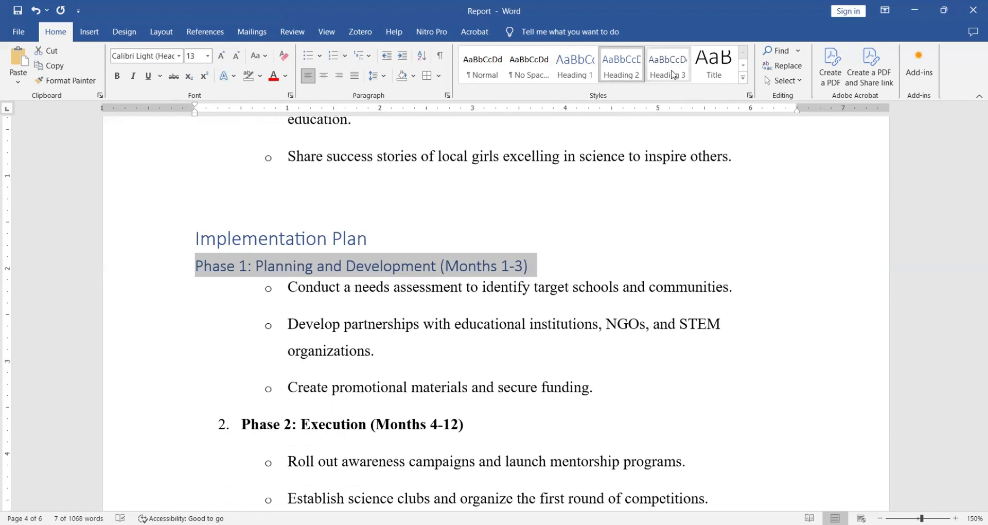
click(619, 69)
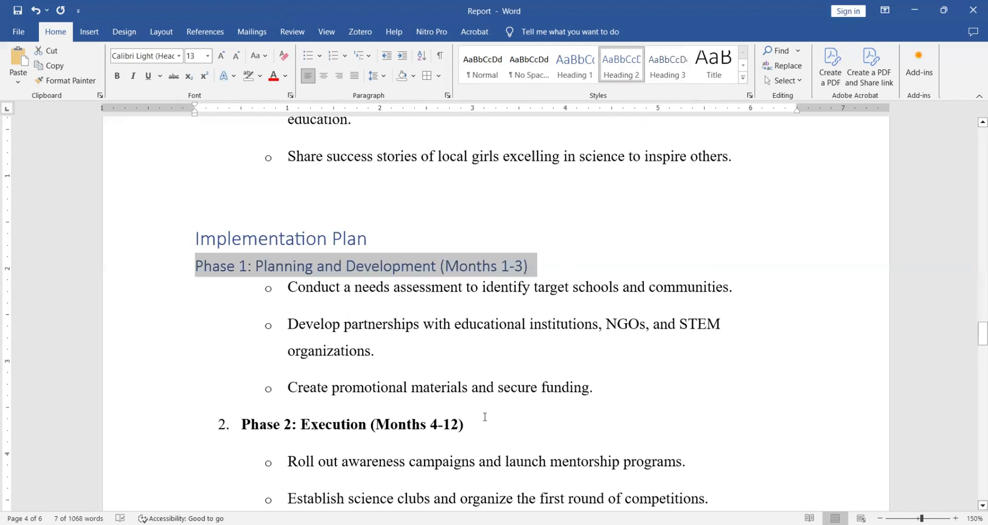
drag(478, 426, 231, 426)
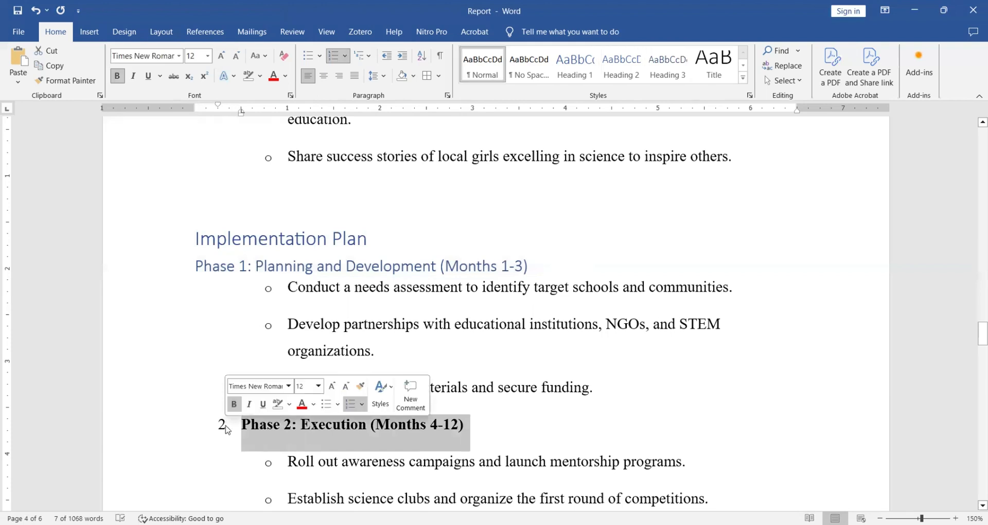
click(627, 68)
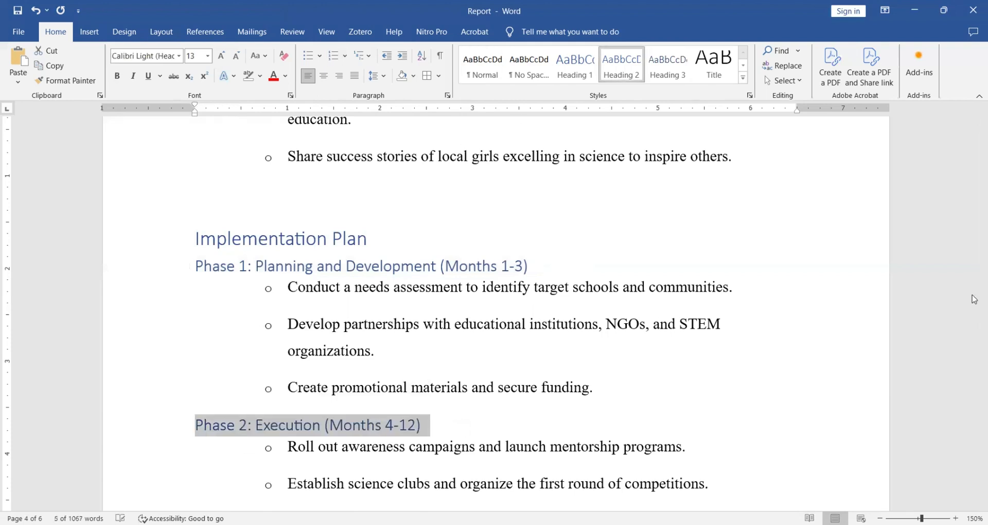
Apply the Heading 2 style to the Phase 3: Evaluation and Expansion (Months 13-18) subheading.
drag(975, 337, 974, 355)
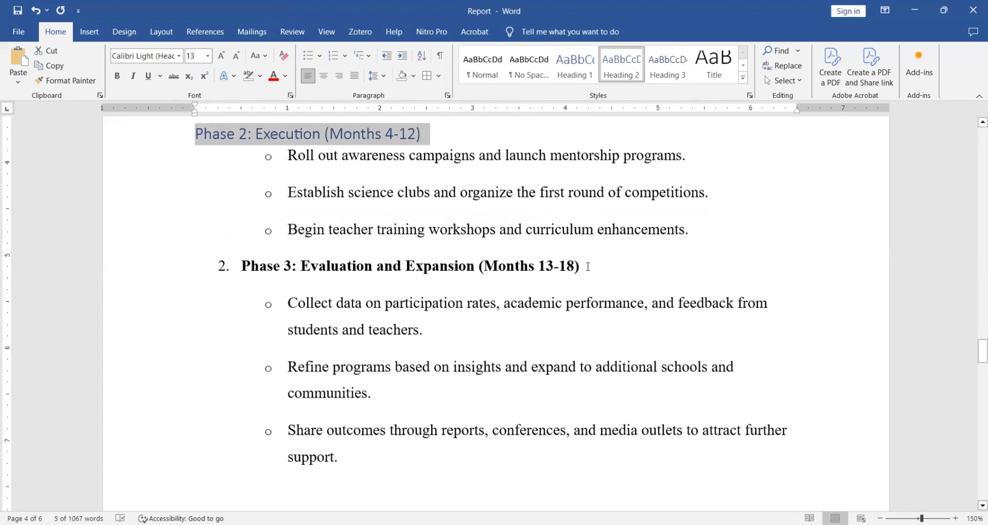
drag(588, 266, 241, 275)
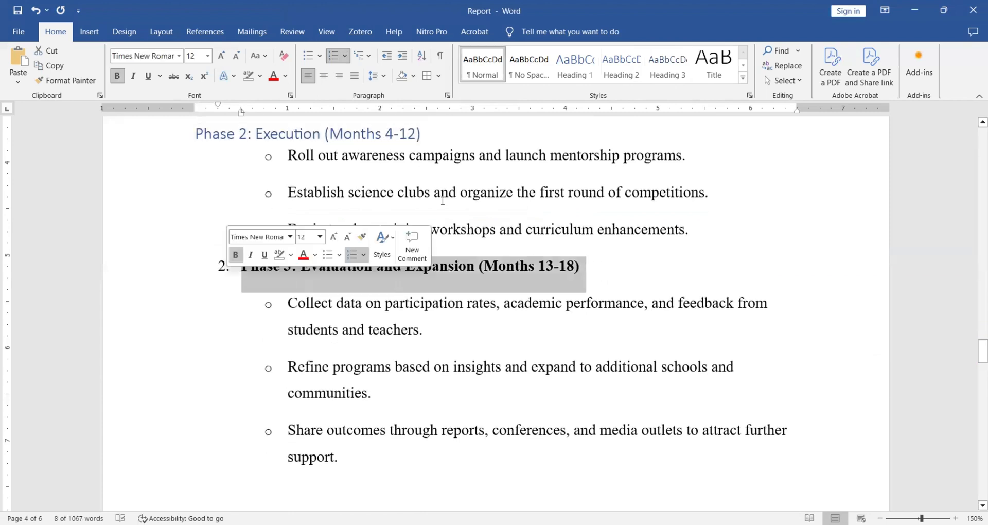
click(627, 69)
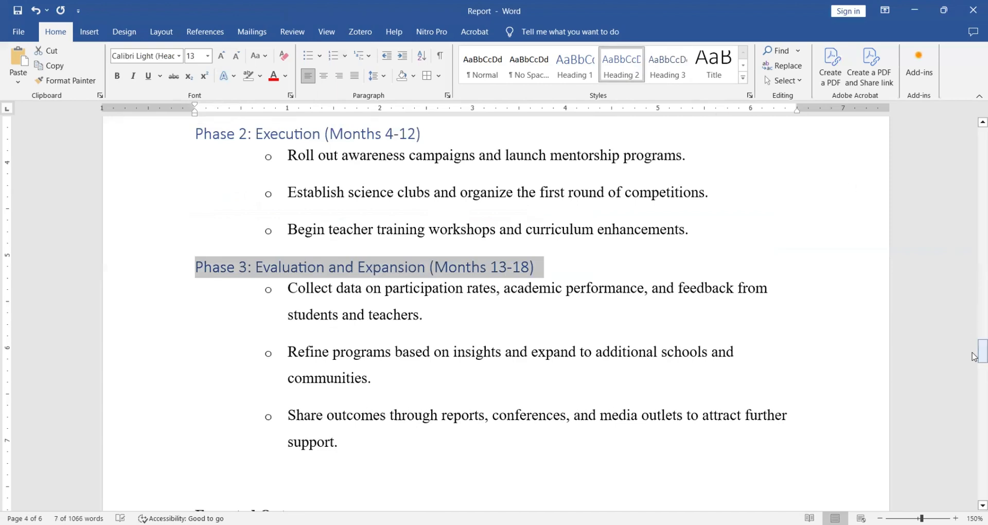
Apply the Heading 1 style to the Expected Outcomes and Budget Estimate section titles.
drag(974, 356, 974, 376)
drag(336, 179, 185, 181)
click(575, 66)
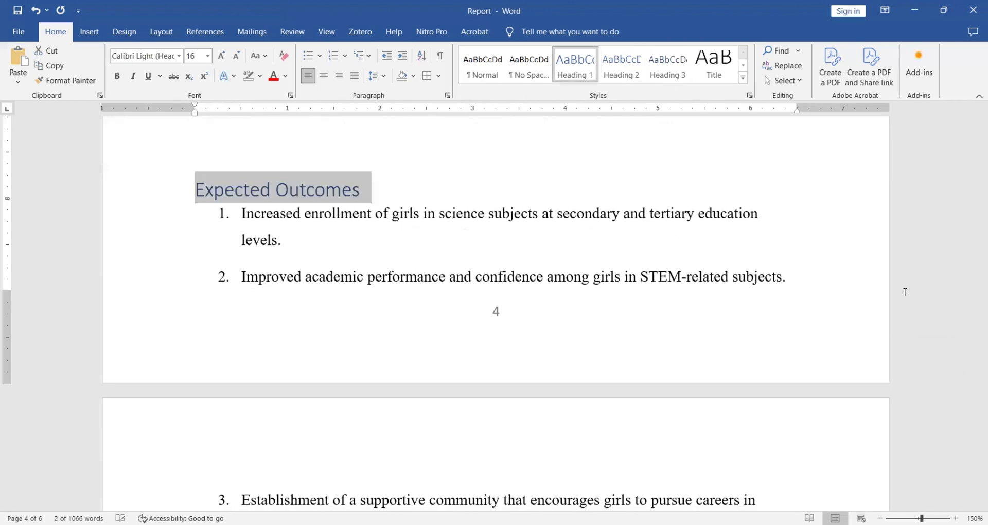
drag(974, 373, 975, 405)
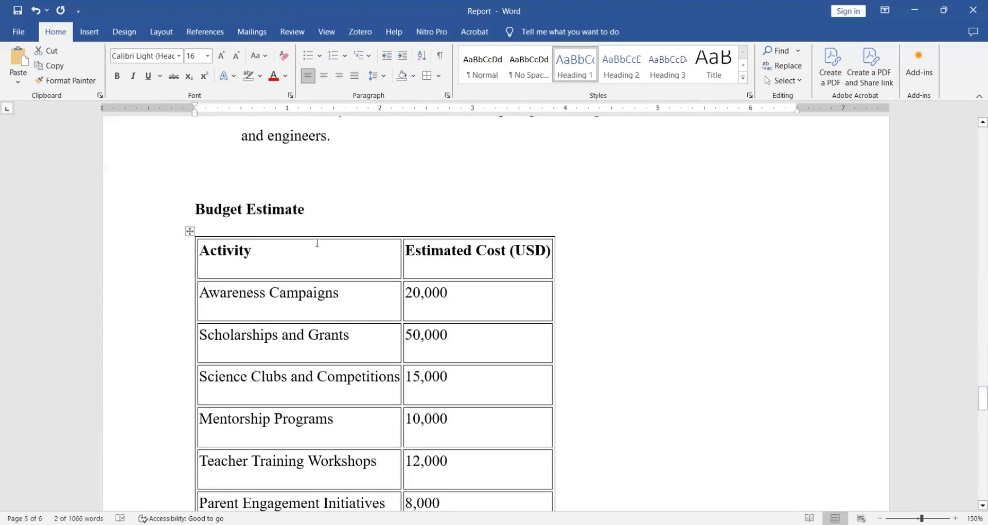
drag(312, 211, 181, 213)
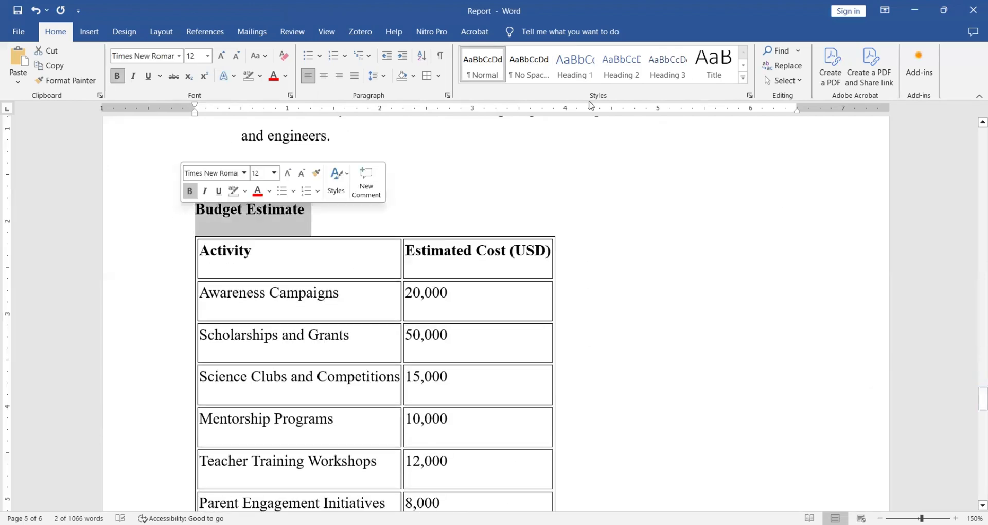
click(576, 67)
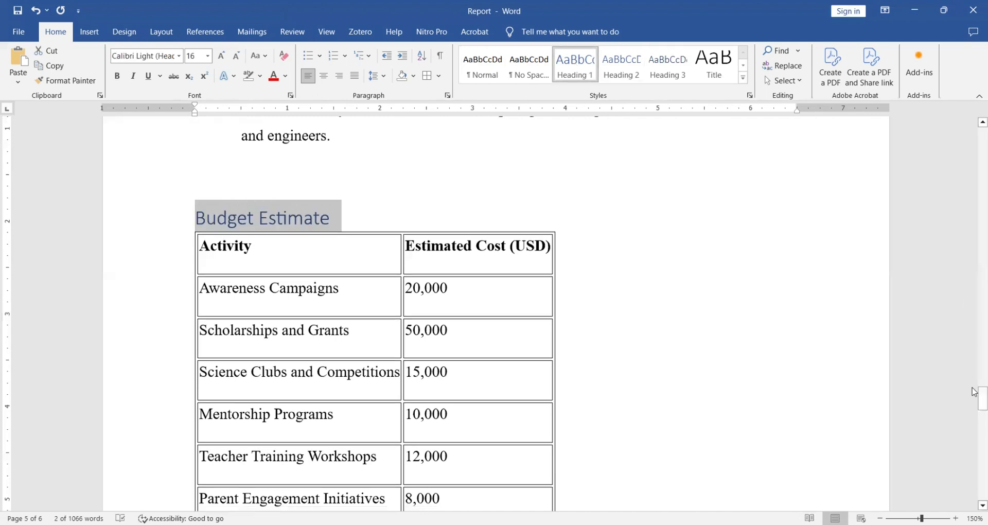
Apply the Heading 1 style to the Conclusion and Call to Action section titles.
drag(974, 407, 975, 436)
click(157, 220)
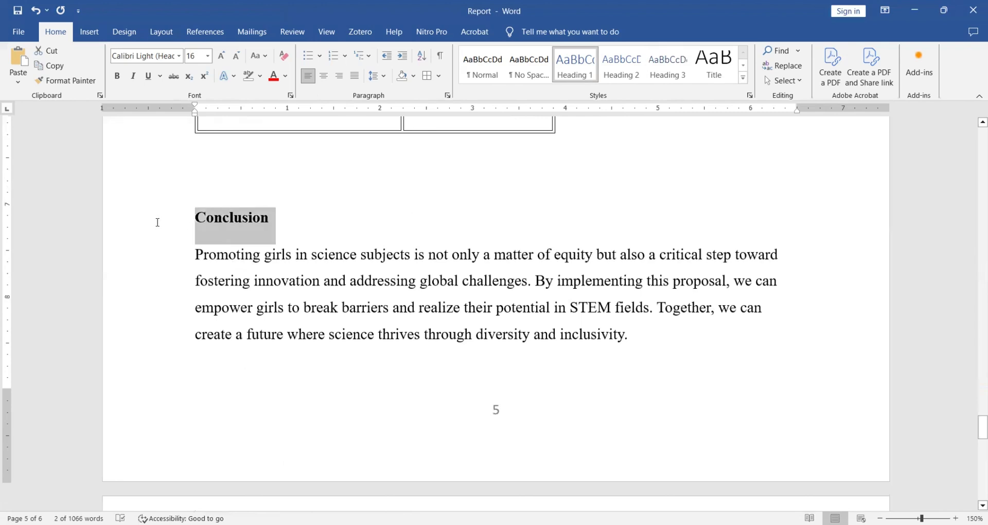
click(576, 67)
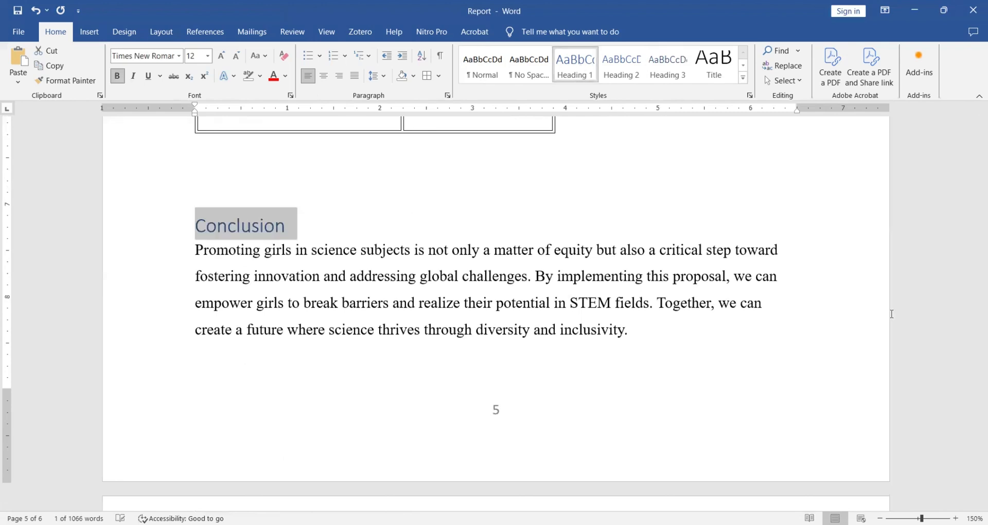
drag(975, 427, 975, 447)
drag(302, 260, 182, 259)
click(577, 76)
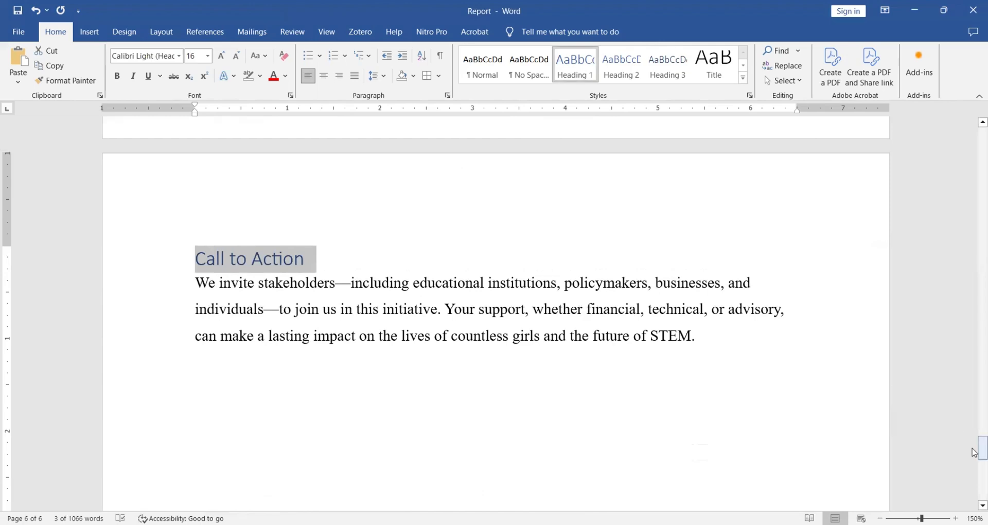
Insert an Automatic Table 1 table of contents on the blank line between the proposal title and the Introduction, and look through its entries.
drag(981, 446, 974, 137)
click(225, 276)
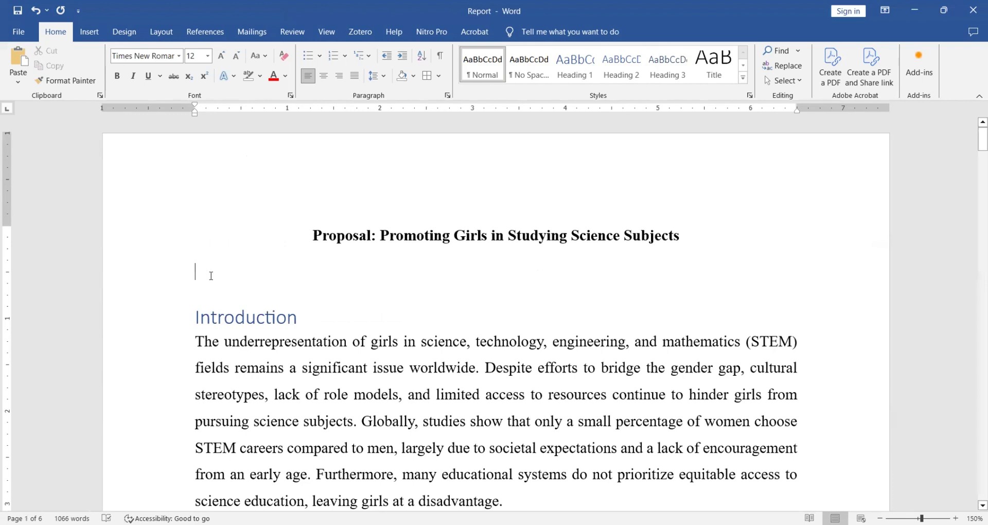
click(205, 32)
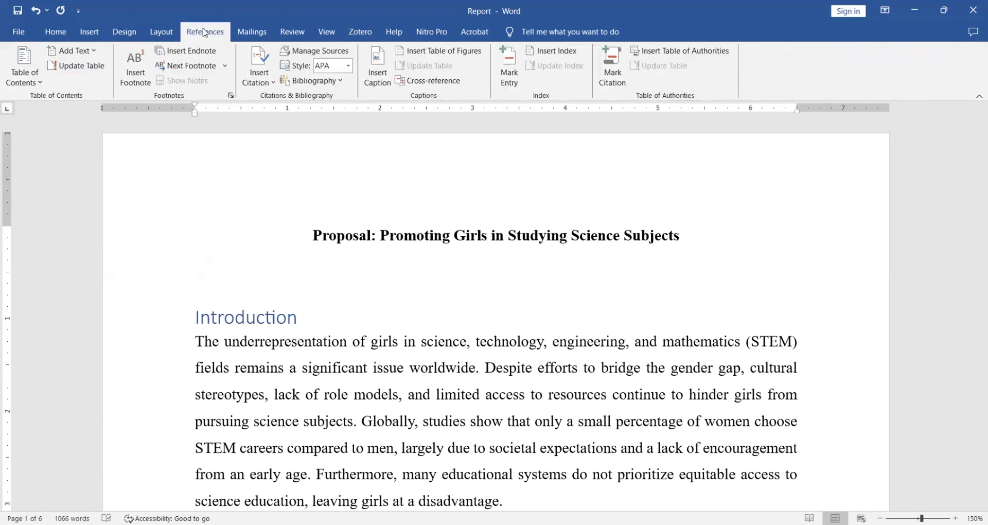
click(41, 84)
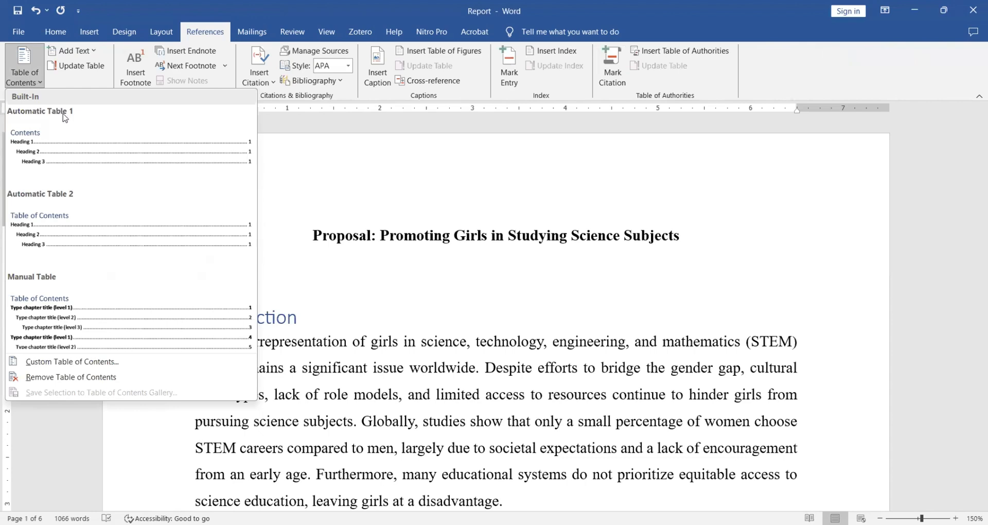
click(95, 157)
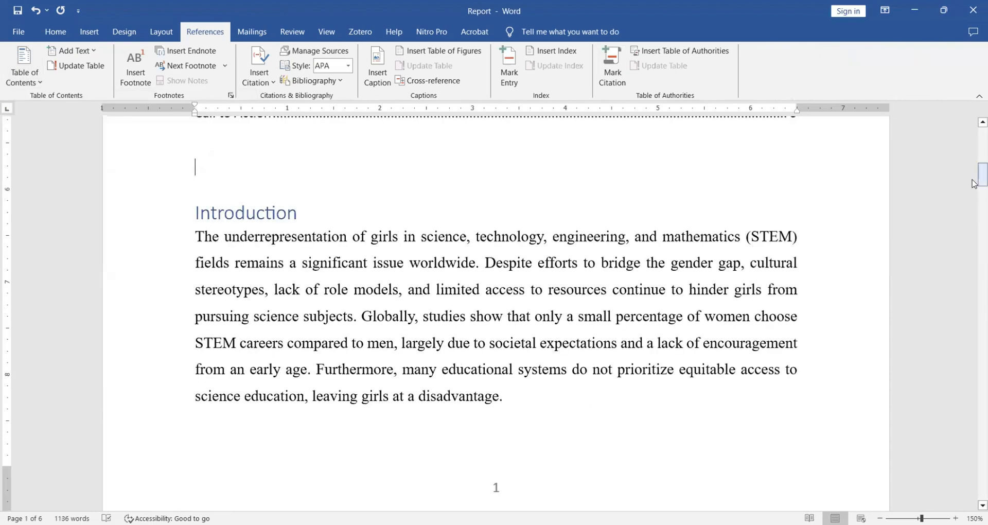
drag(974, 184, 974, 145)
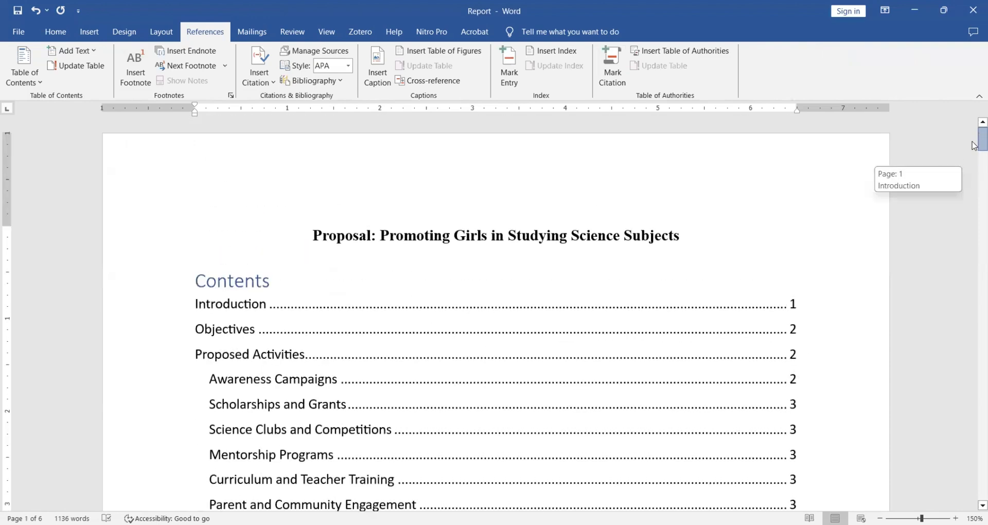
click(508, 366)
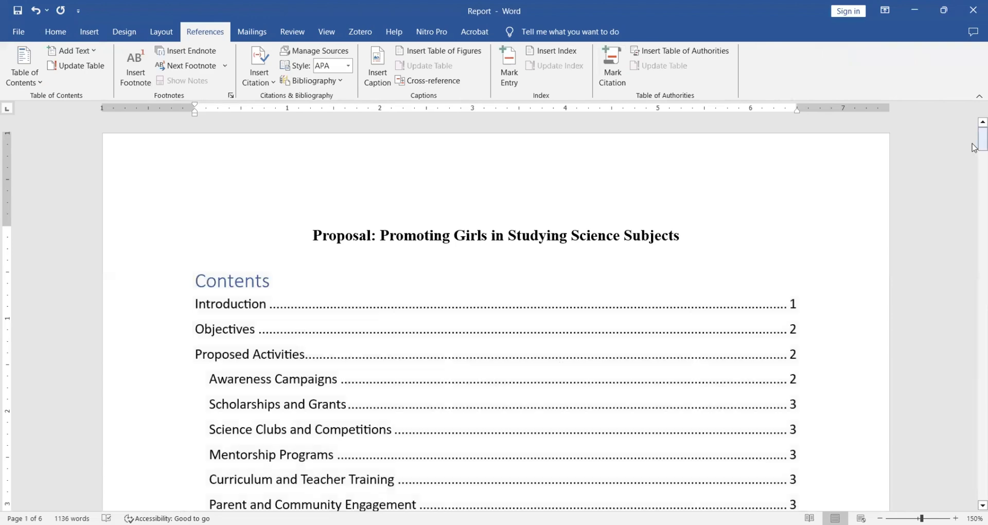
drag(974, 147, 974, 158)
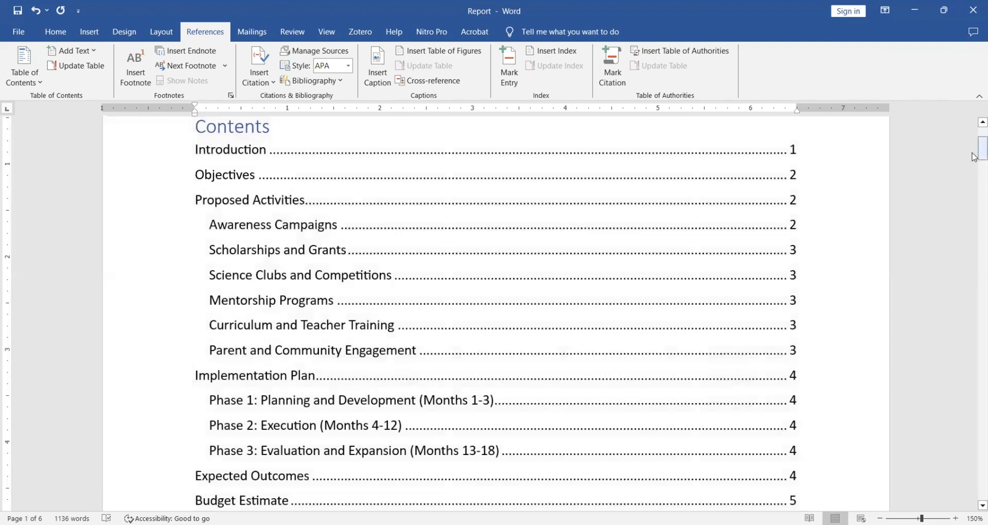
drag(972, 153, 972, 156)
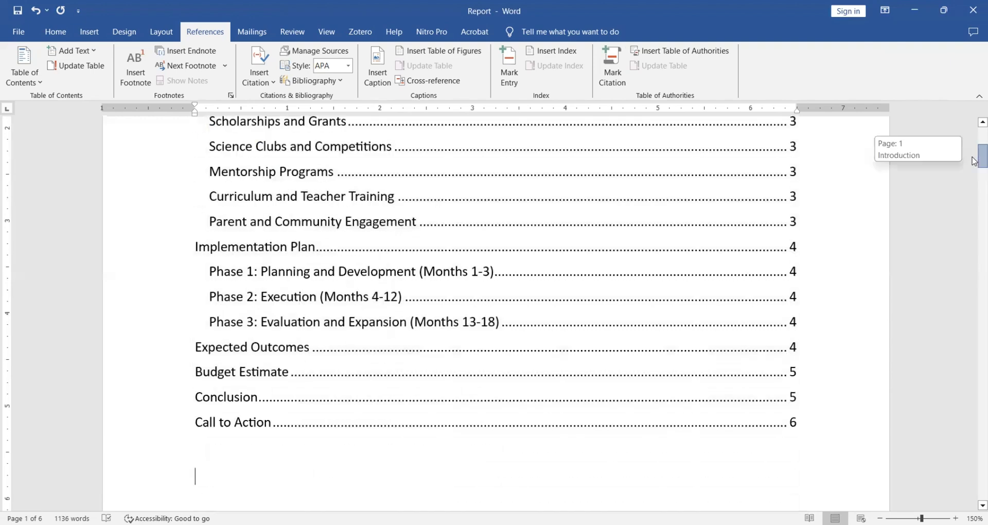
drag(974, 161, 974, 164)
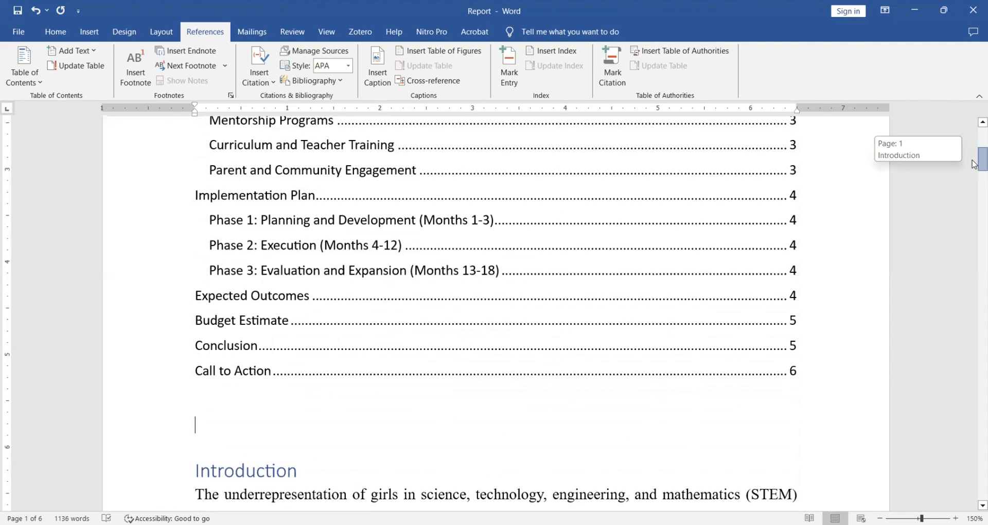
Add a "References" title below the Call to Action paragraph on the last page and apply the Heading 1 style to it.
drag(974, 164, 974, 491)
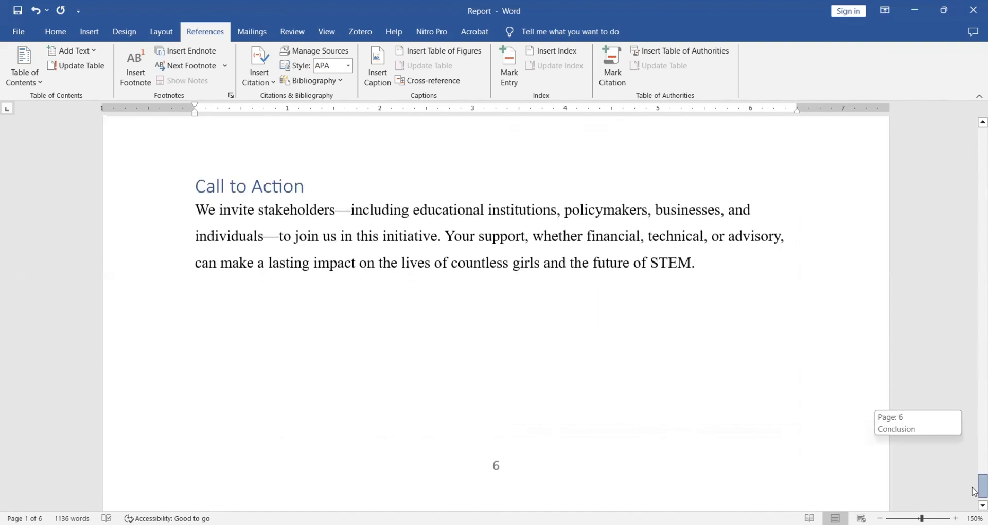
click(238, 353)
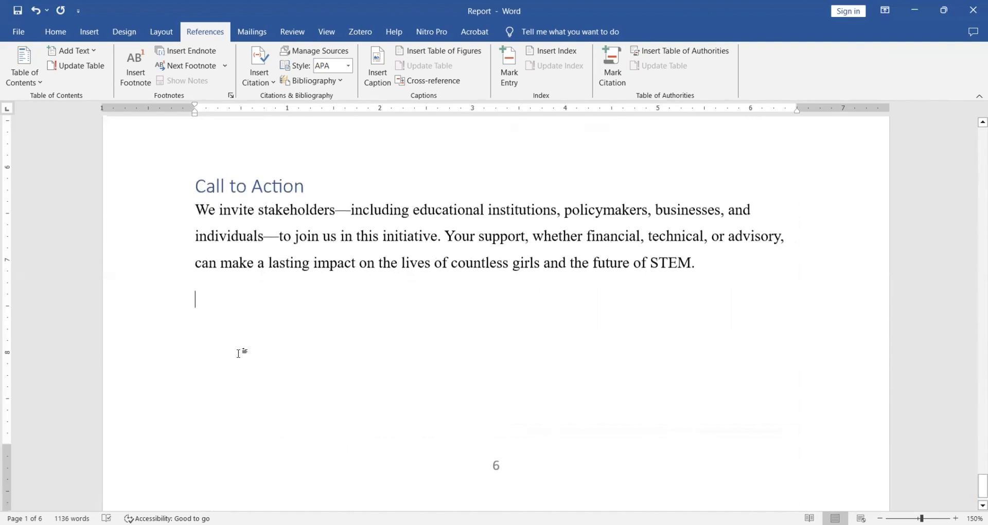
key(Return)
text(Re)
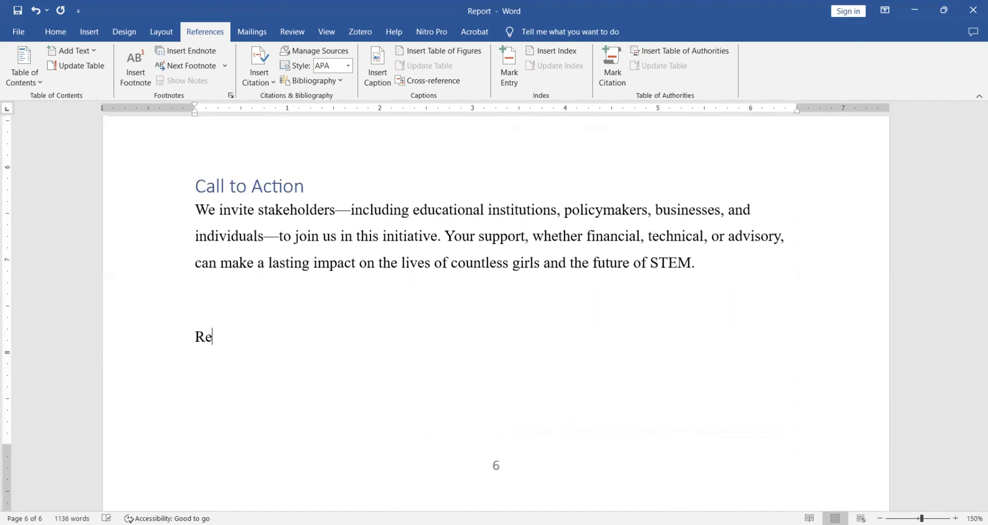
text(ferences)
click(55, 33)
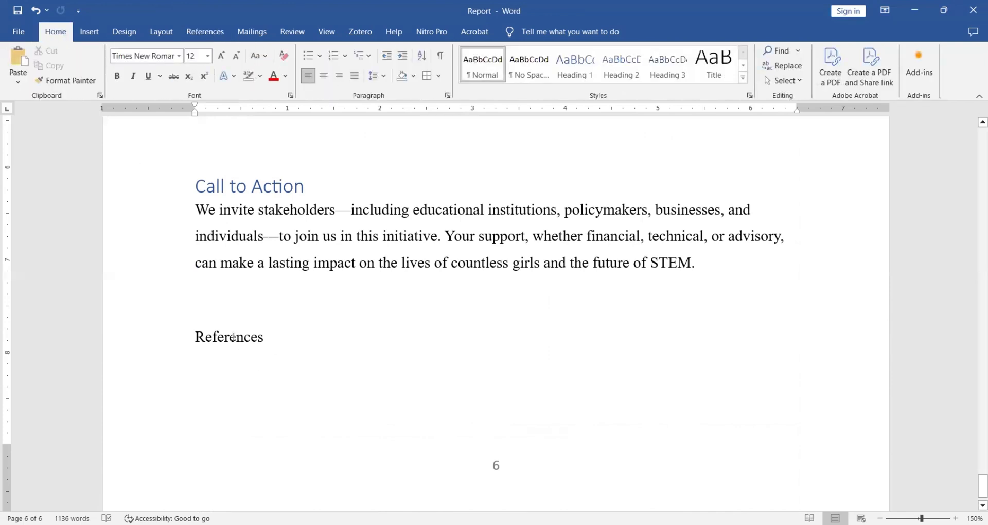
drag(265, 337, 190, 337)
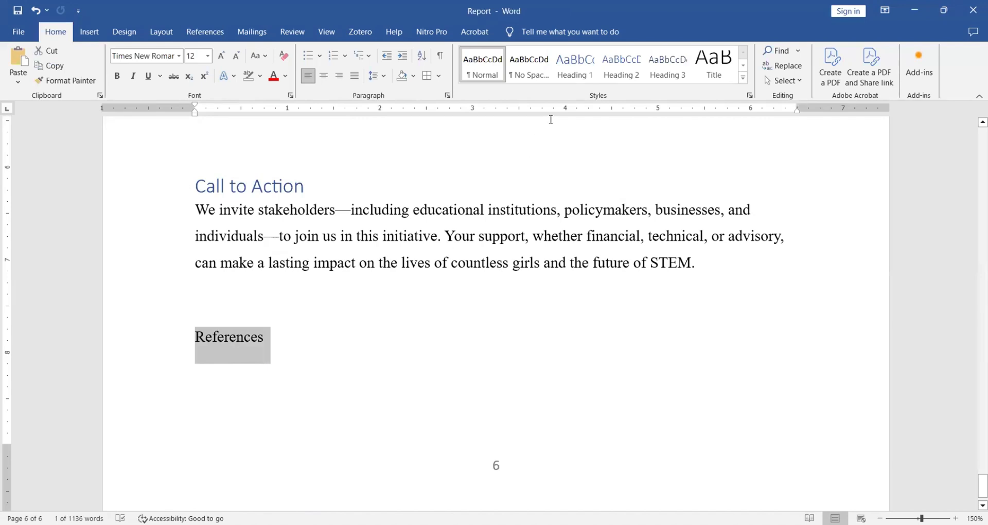
click(575, 70)
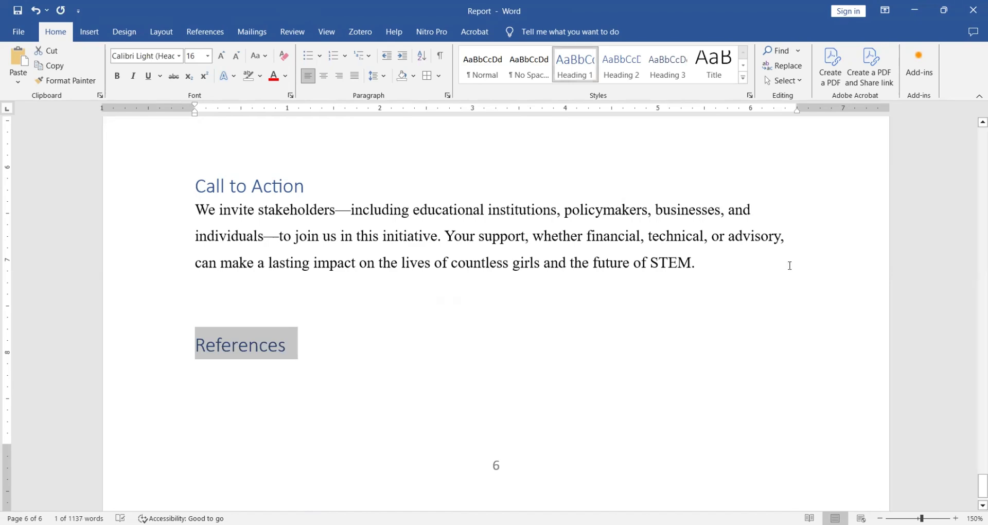
Update the entire table of contents, including its entries and page numbers, and check its last entries.
drag(975, 484, 975, 127)
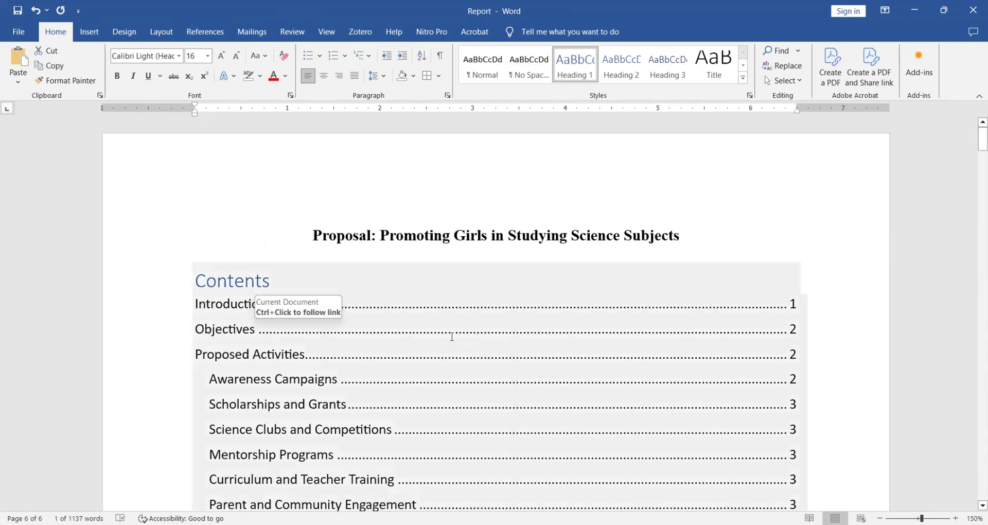
click(244, 282)
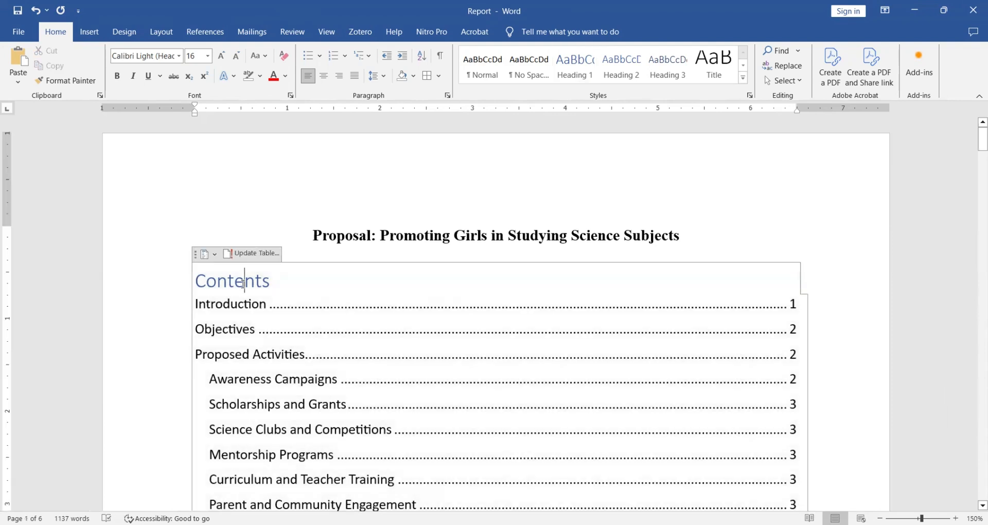
click(245, 253)
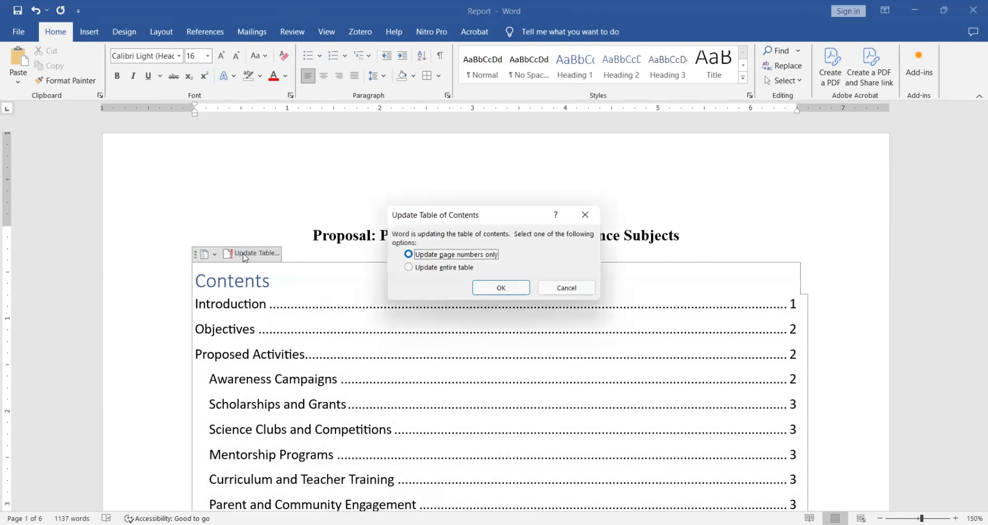
click(413, 270)
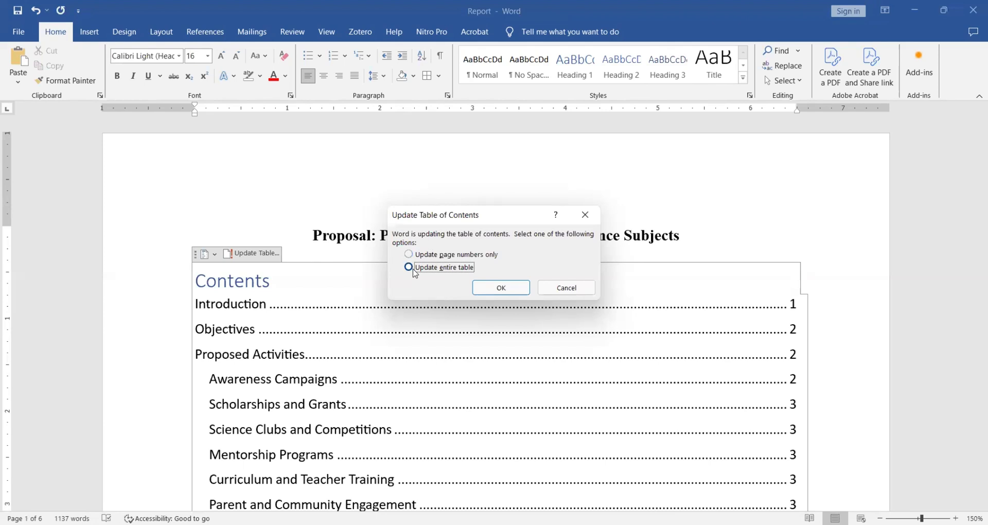
click(507, 291)
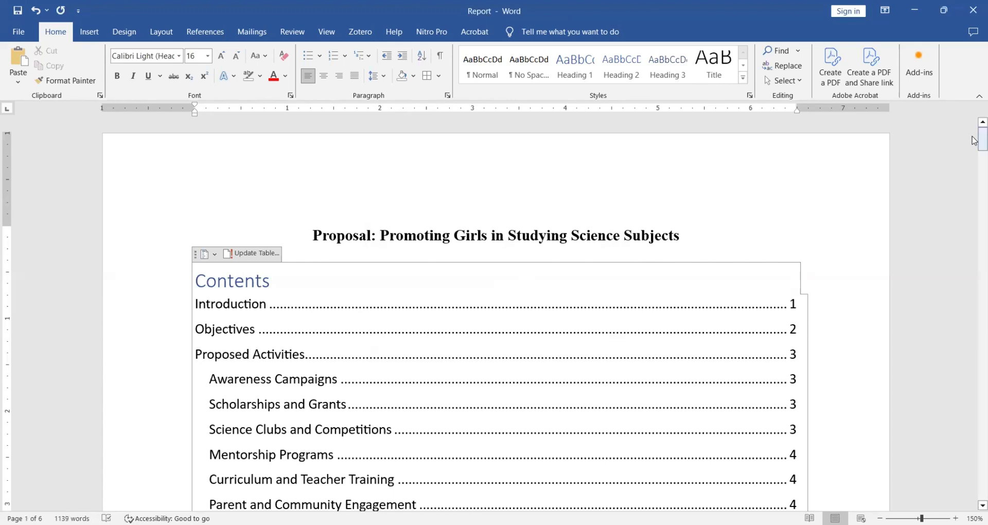
drag(974, 140, 974, 172)
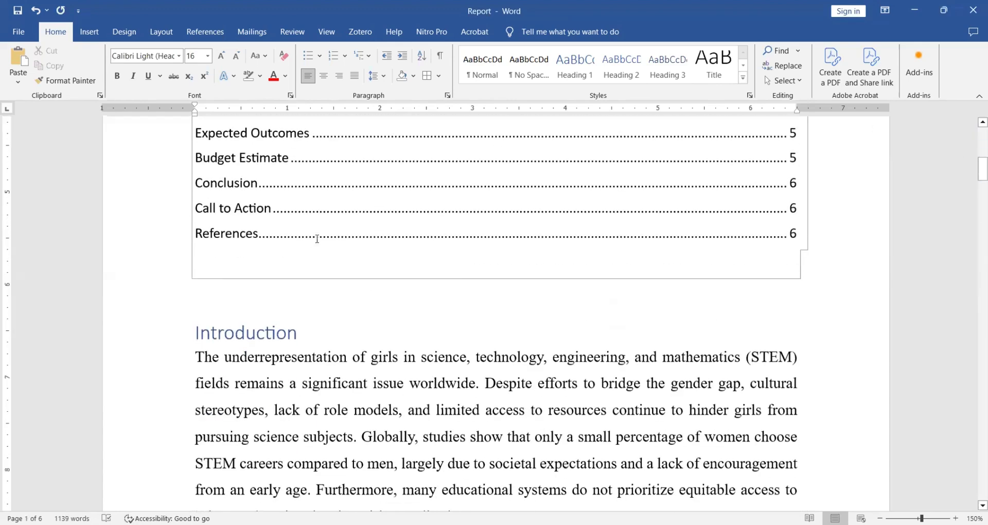